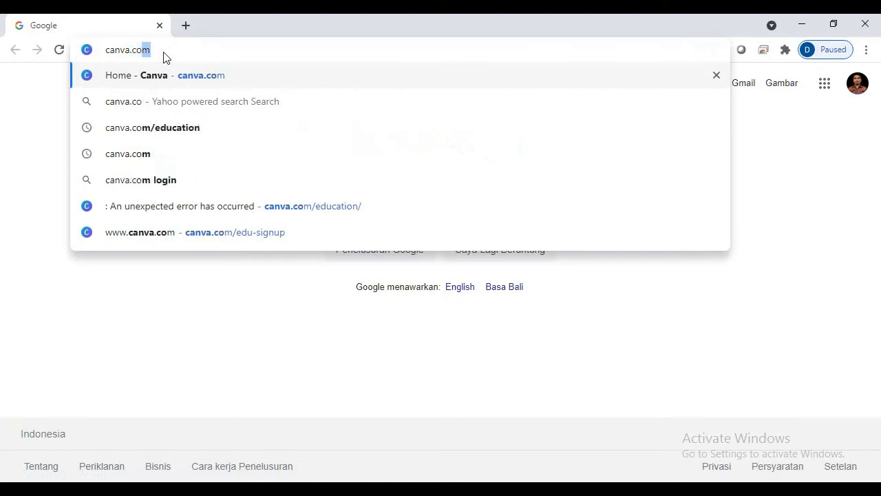
Open canva.com and create a blank infographic design, 800 × 2000 px.
{"action": "left_click", "coordinate": [166, 77]}
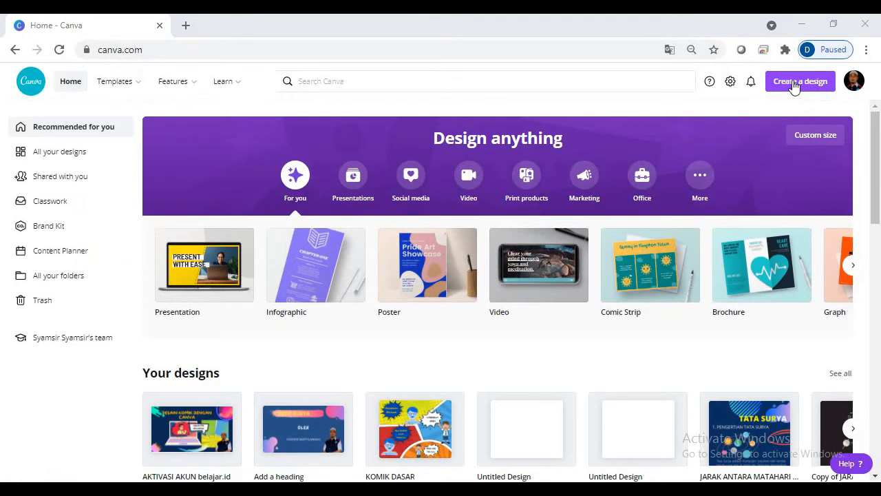
{"action": "left_click", "coordinate": [799, 87]}
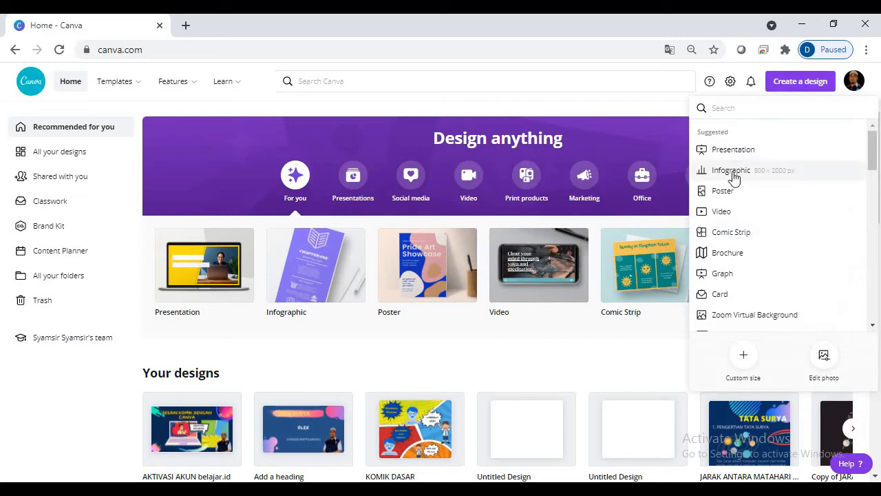
{"action": "left_click", "coordinate": [732, 172]}
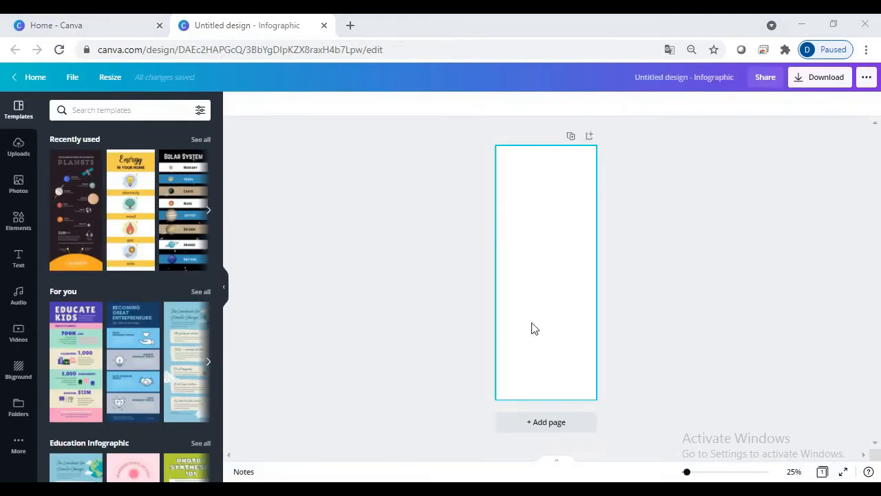
{"action": "left_click", "coordinate": [544, 246]}
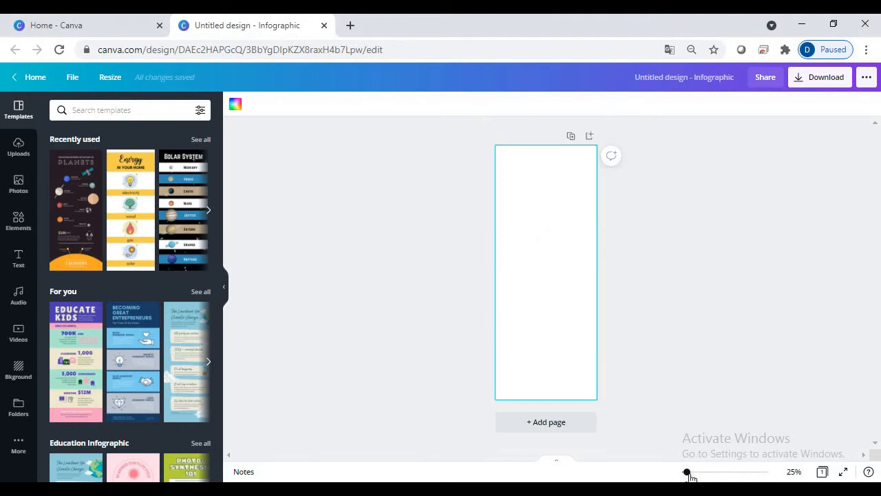
{"action": "left_click_drag", "start_coordinate": [688, 472], "coordinate": [694, 475]}
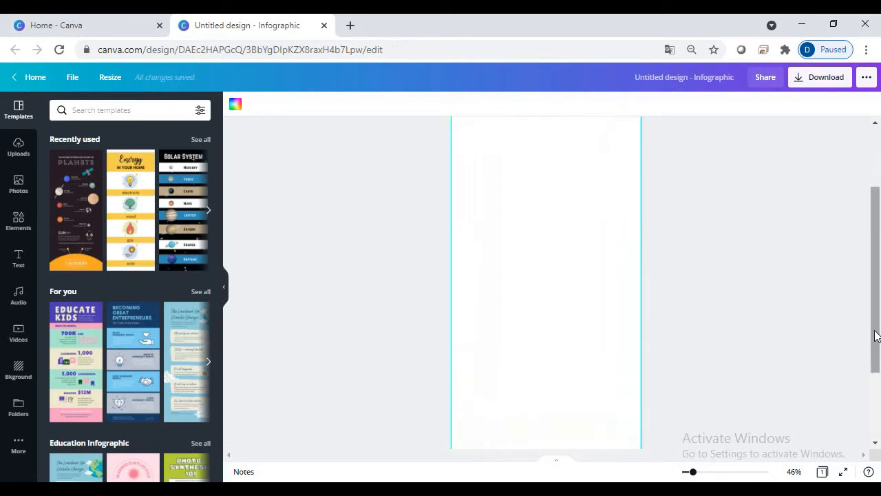
{"action": "left_click_drag", "start_coordinate": [875, 331], "coordinate": [875, 281]}
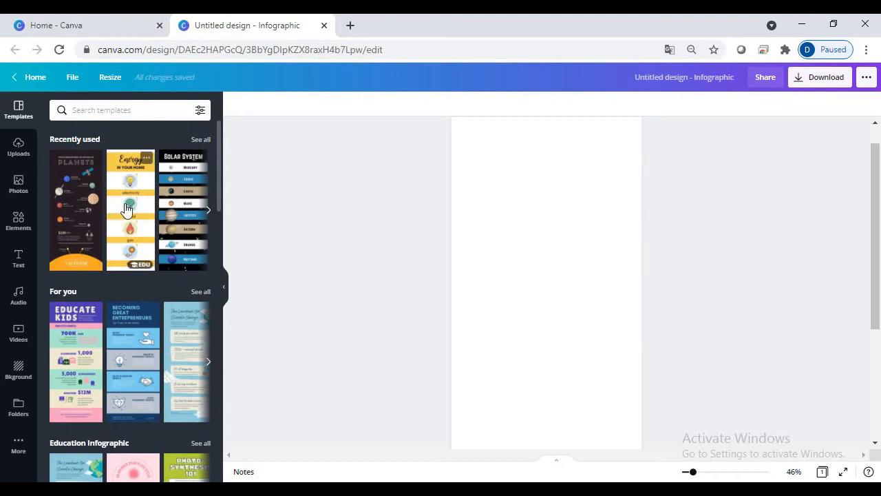
Try the Planets and Solar System infographic templates on the blank page.
{"action": "left_click", "coordinate": [81, 213]}
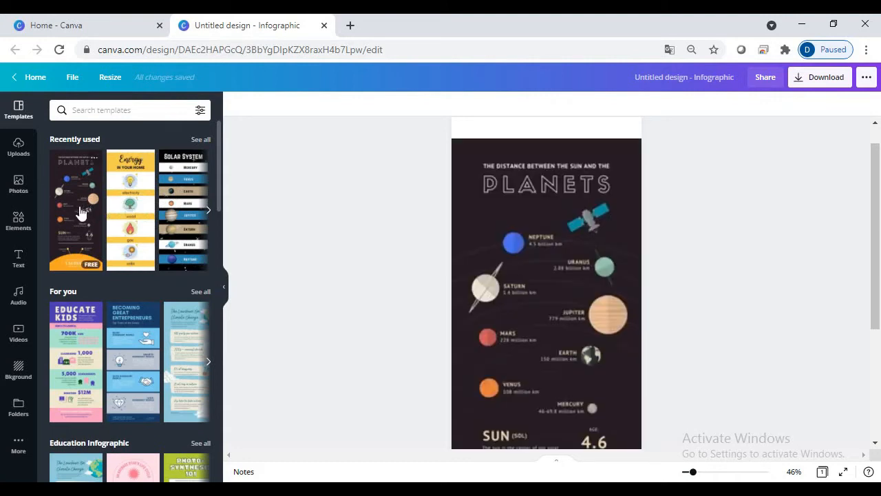
{"action": "left_click", "coordinate": [183, 203]}
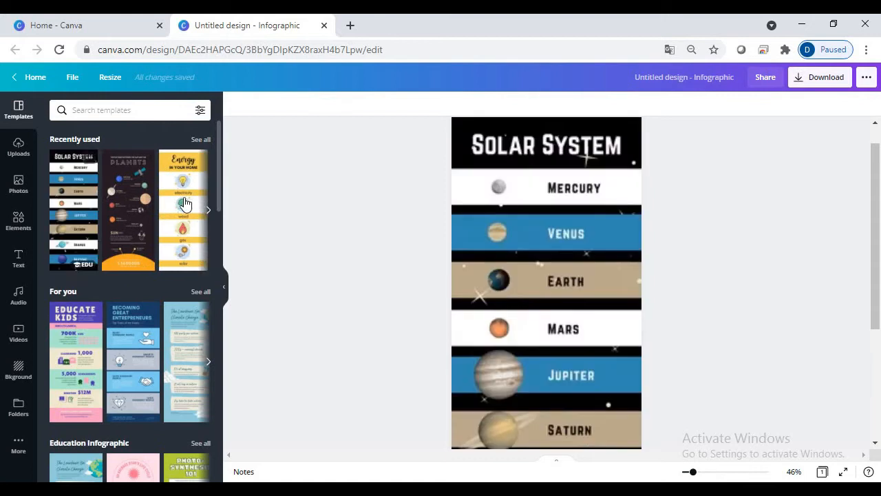
{"action": "left_click", "coordinate": [131, 214]}
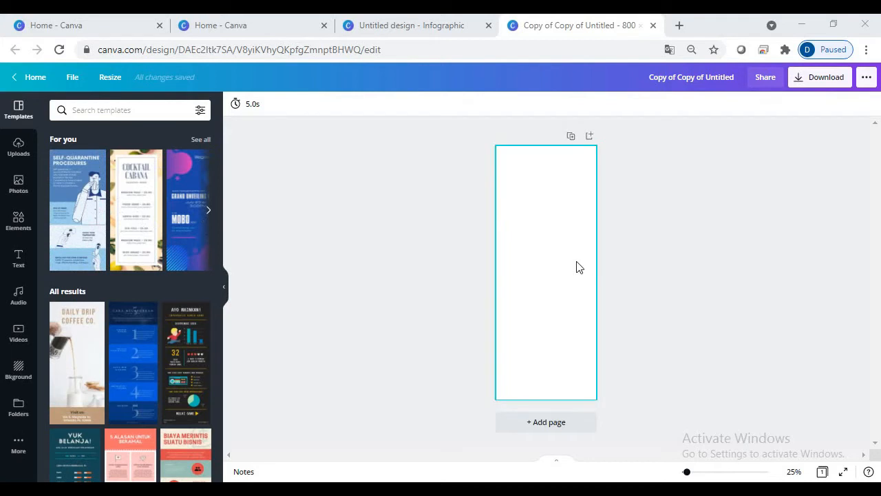
Set the blank page's background to the custom blue #285796.
{"action": "left_click", "coordinate": [560, 255]}
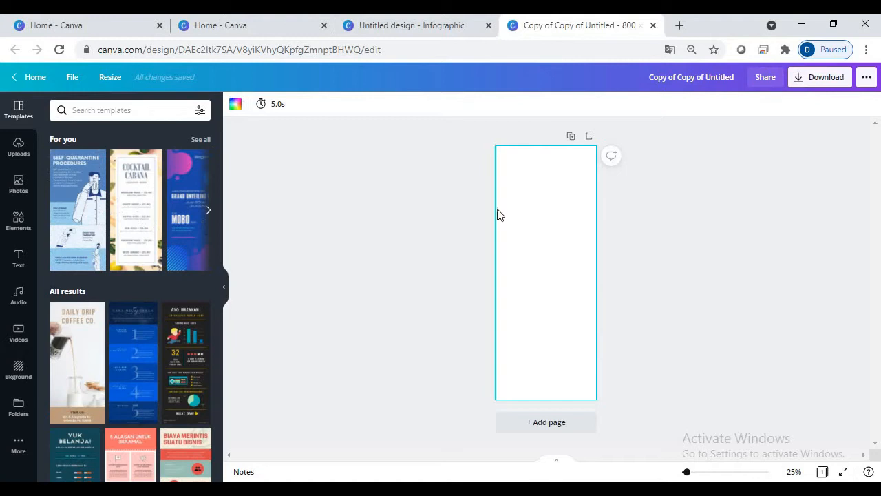
{"action": "left_click", "coordinate": [235, 107]}
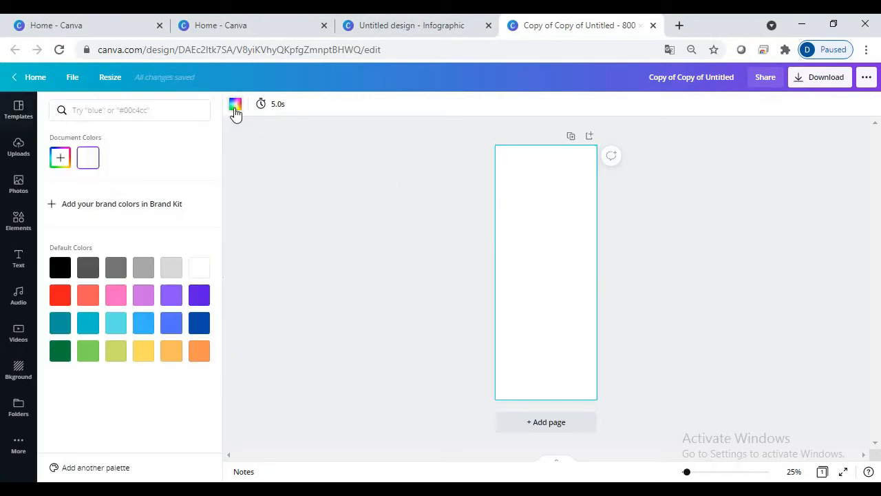
{"action": "left_click", "coordinate": [198, 324]}
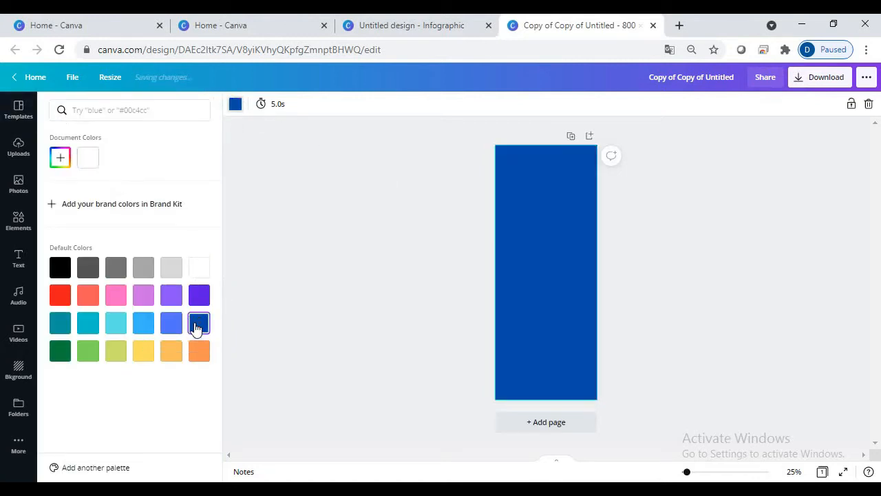
{"action": "left_click", "coordinate": [59, 161]}
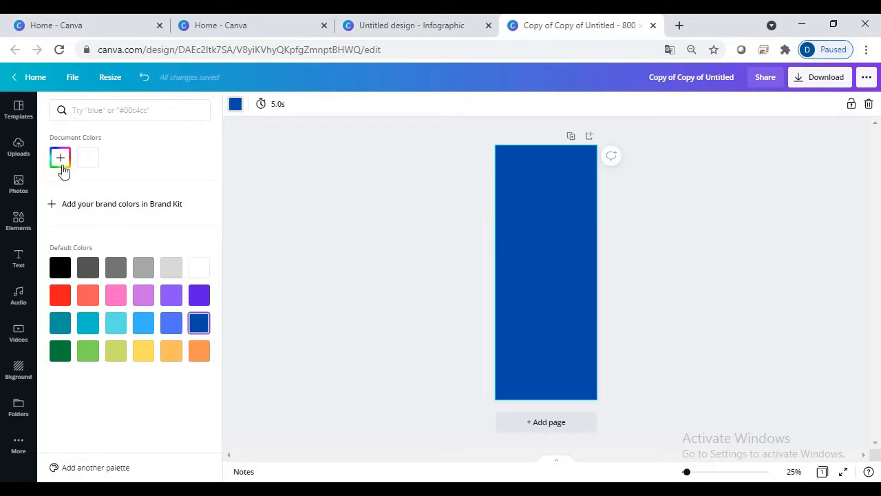
{"action": "left_click", "coordinate": [59, 161]}
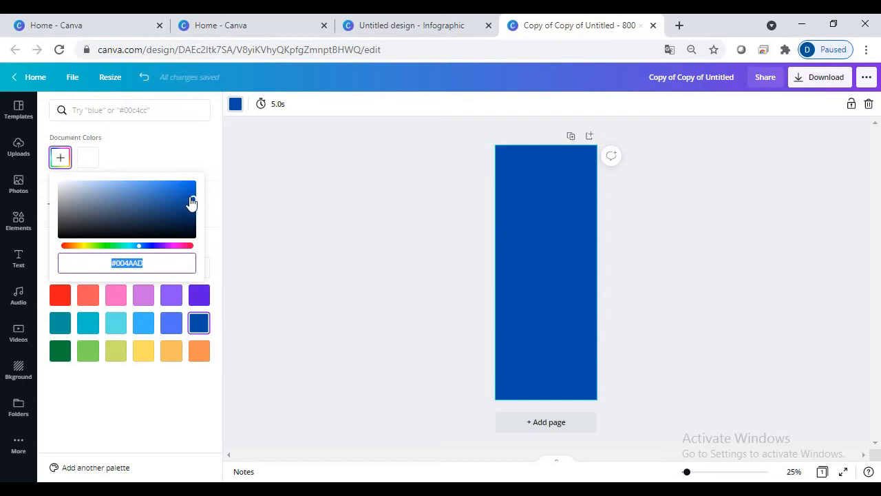
{"action": "left_click_drag", "start_coordinate": [190, 198], "coordinate": [160, 206]}
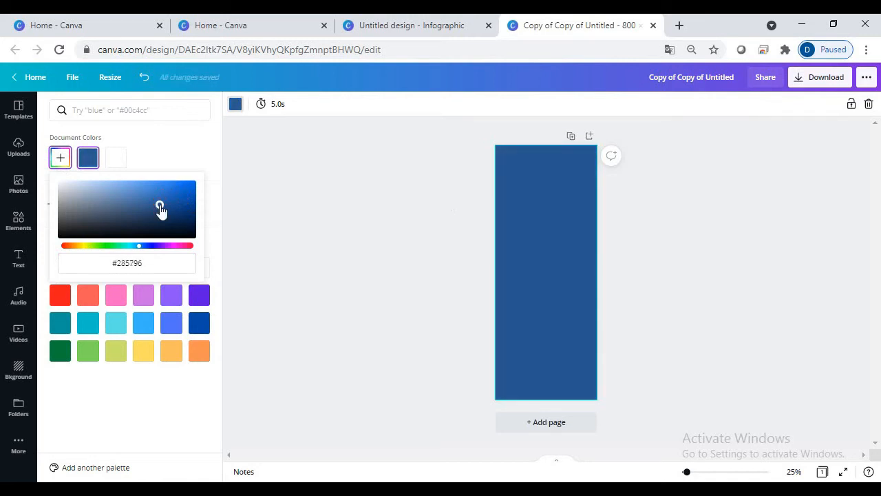
{"action": "left_click", "coordinate": [534, 238]}
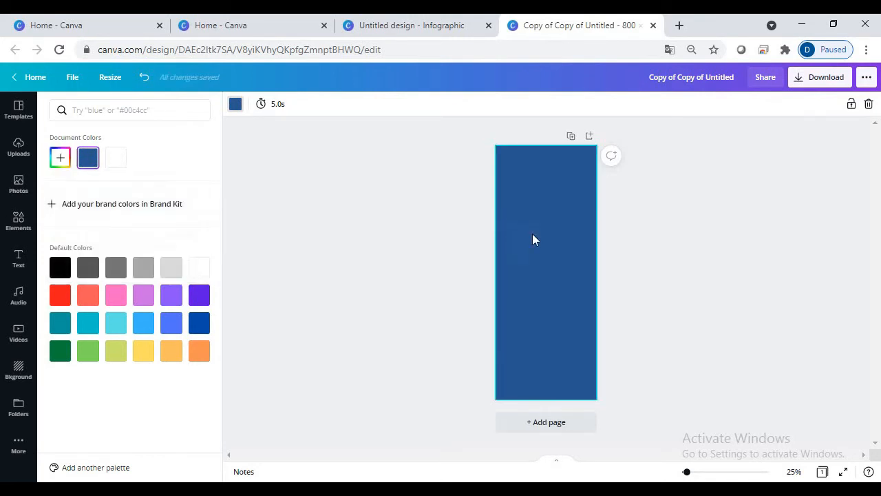
{"action": "left_click", "coordinate": [303, 245]}
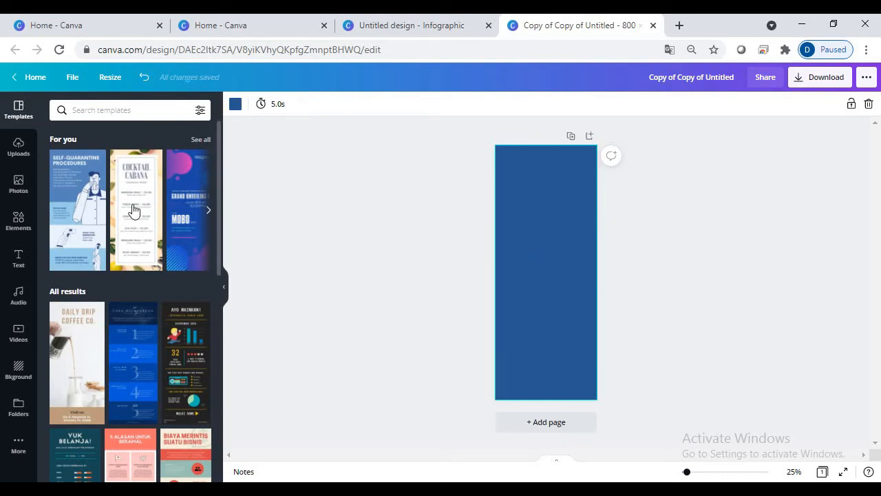
Find gradient graphics among the elements, add the blue-to-pink gradient blob and move it to the right side of the page.
{"action": "left_click", "coordinate": [18, 221]}
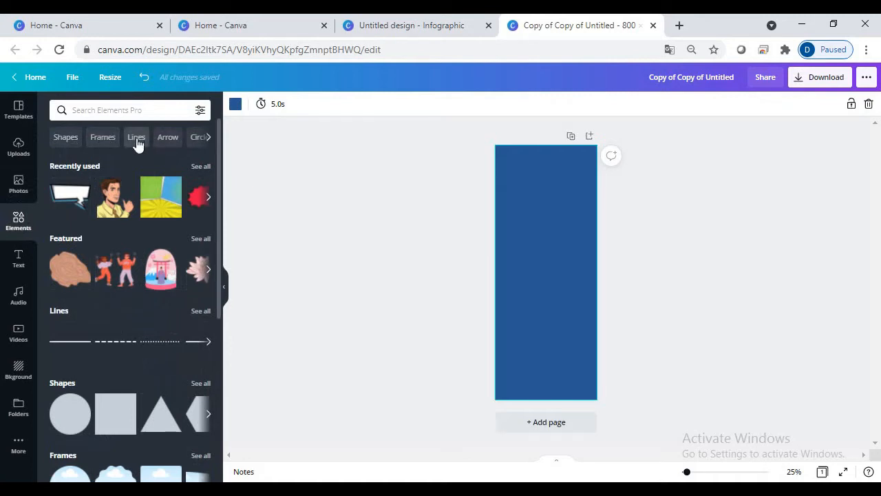
{"action": "left_click", "coordinate": [72, 141]}
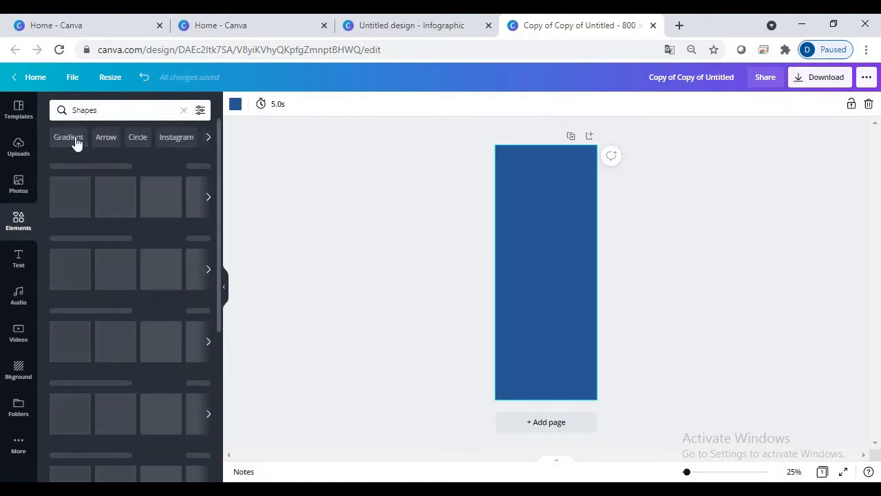
{"action": "left_click", "coordinate": [102, 137]}
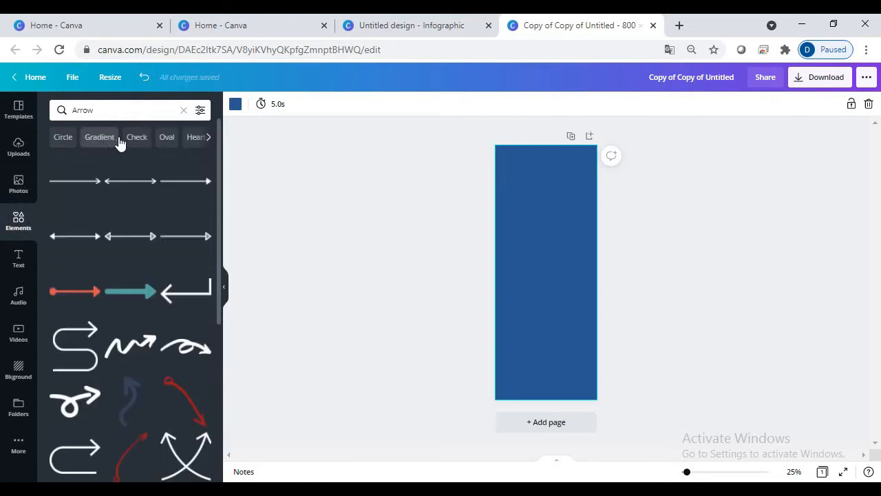
{"action": "left_click", "coordinate": [103, 138]}
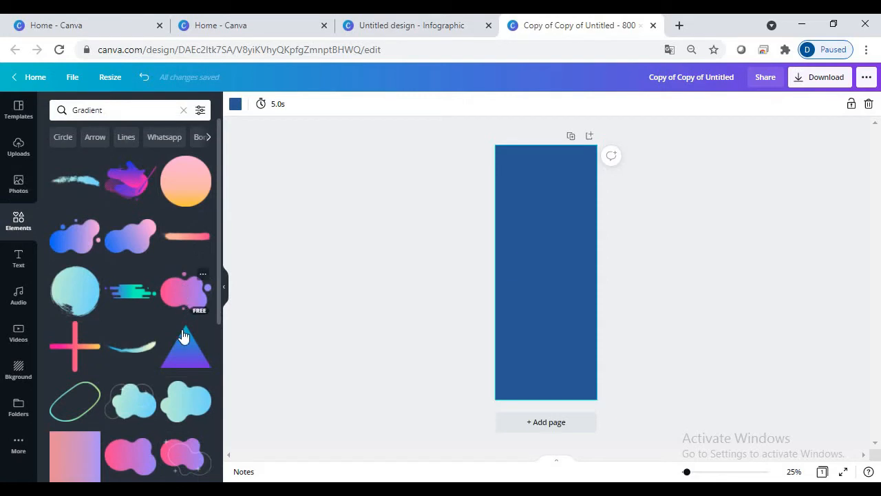
{"action": "left_click", "coordinate": [131, 244]}
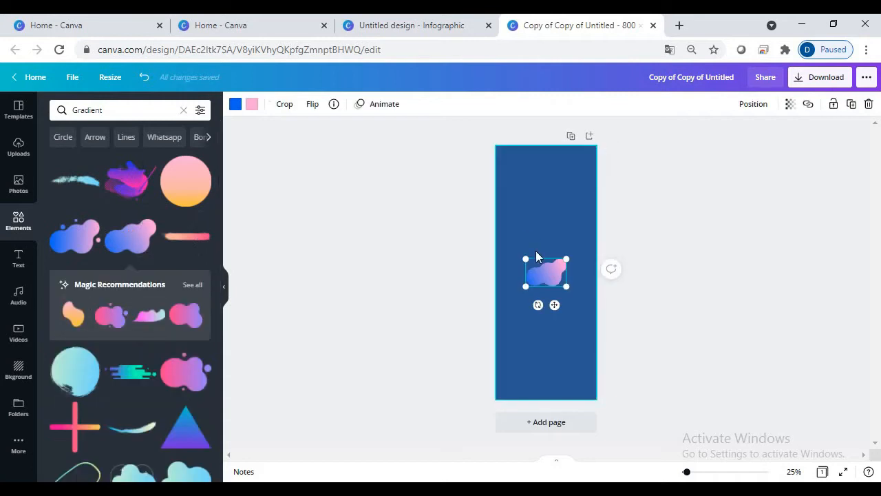
{"action": "left_click_drag", "start_coordinate": [541, 262], "coordinate": [570, 168]}
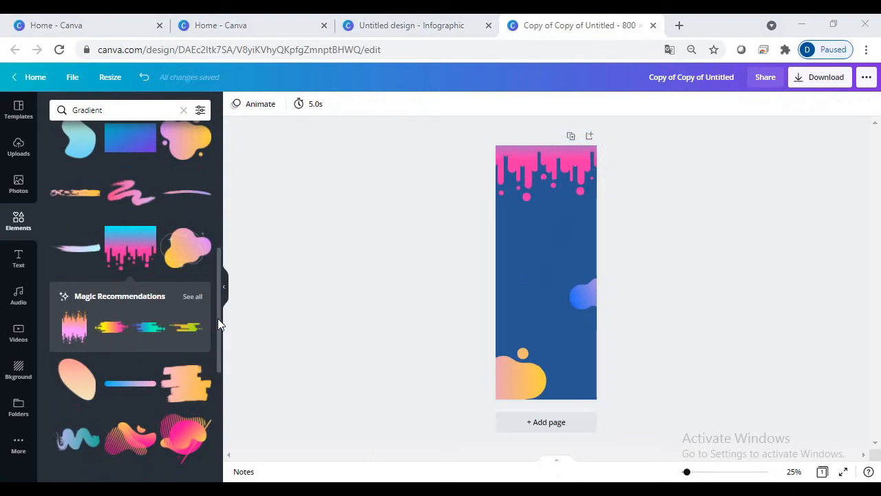
{"action": "left_click_drag", "start_coordinate": [217, 318], "coordinate": [226, 177]}
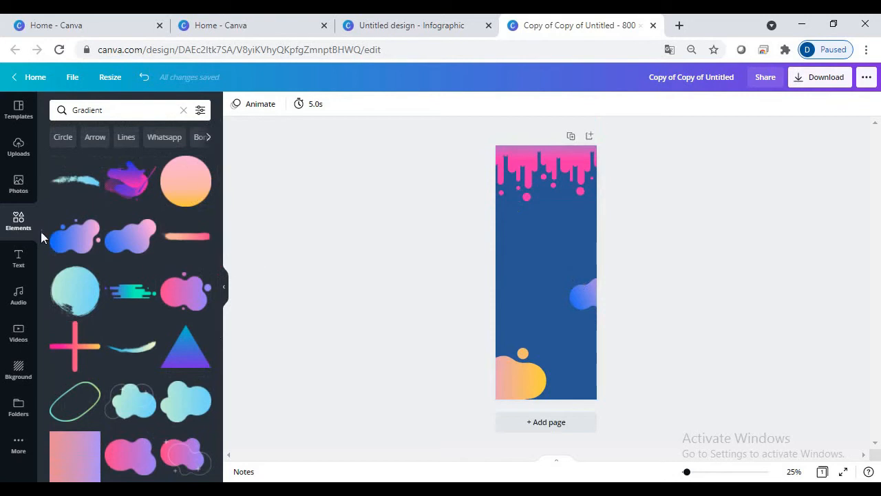
{"action": "left_click", "coordinate": [12, 227]}
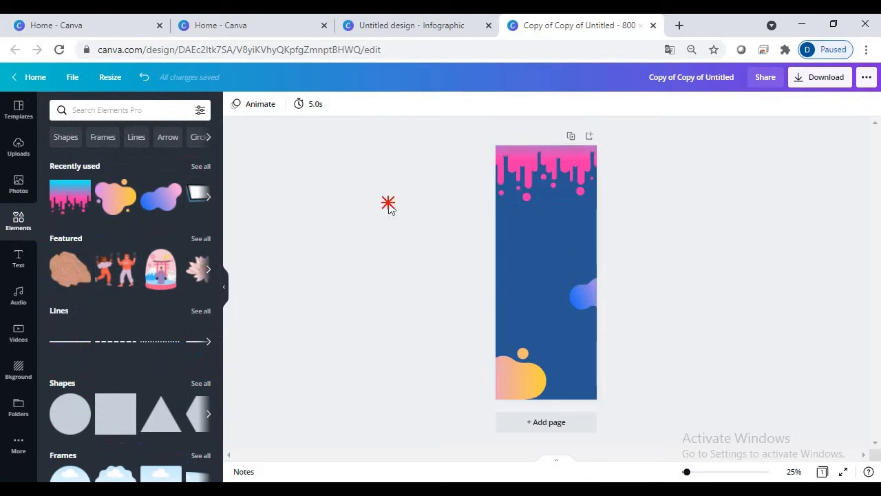
Add a heading reading "TATA SURYA" and move it over the pink drip graphic at the top of the page.
{"action": "left_click", "coordinate": [18, 260]}
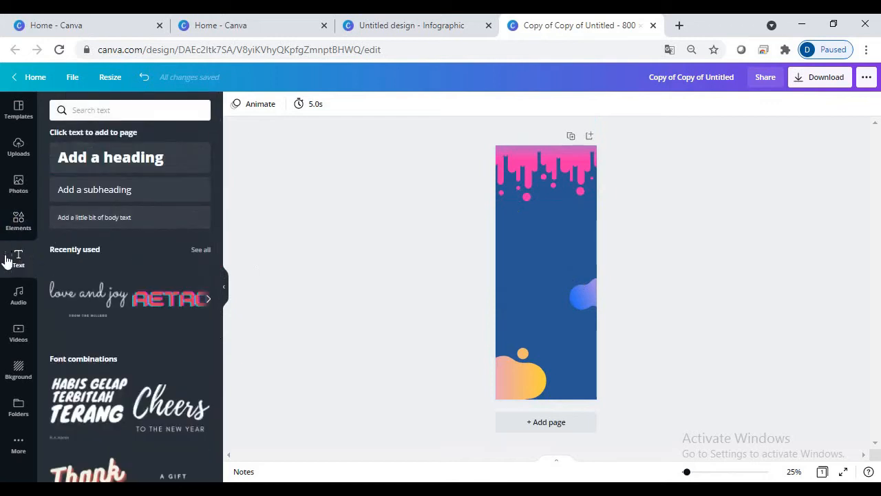
{"action": "left_click", "coordinate": [121, 160]}
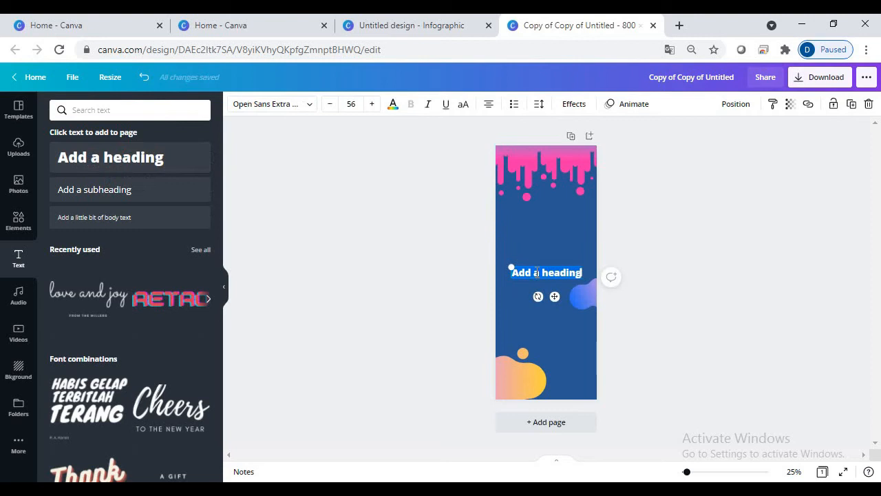
{"action": "type", "text": "ta"}
{"action": "key", "text": "BackSpace"}
{"action": "type", "text": "TATA SU"}
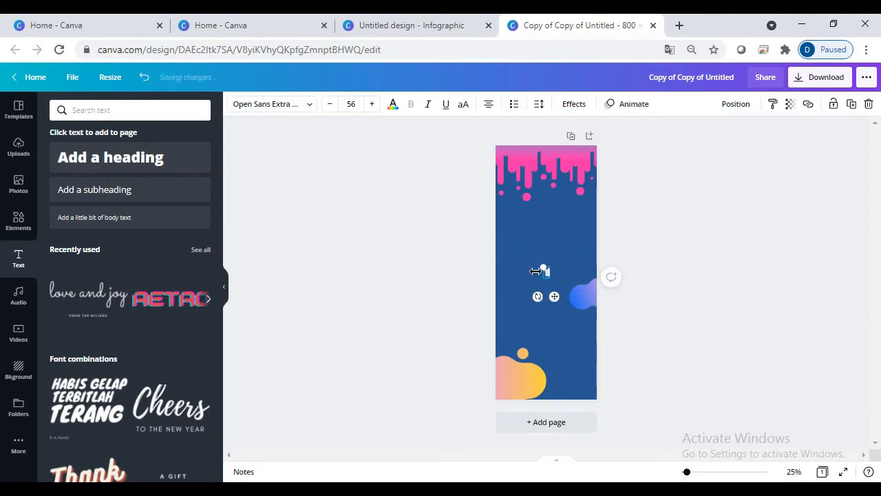
{"action": "type", "text": "RYA"}
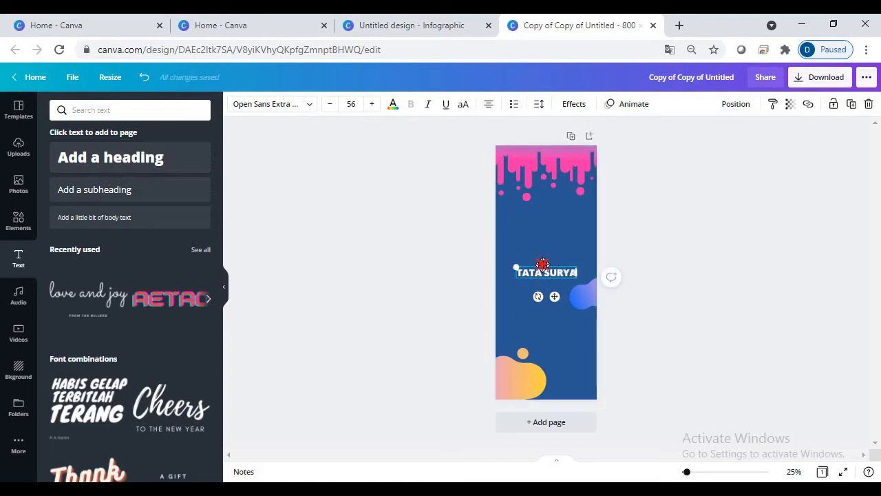
{"action": "left_click_drag", "start_coordinate": [543, 264], "coordinate": [564, 170]}
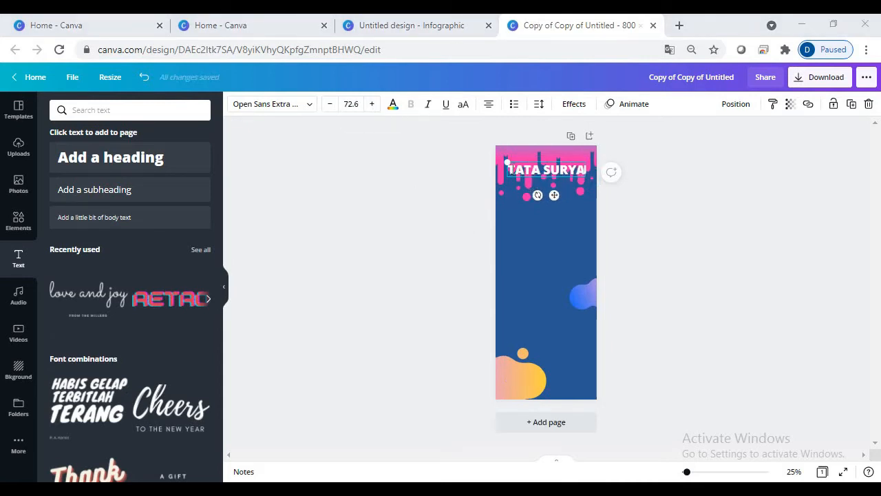
Increase the "TATA SURYA" heading's font size to 79.6.
{"action": "left_click_drag", "start_coordinate": [507, 169], "coordinate": [584, 167]}
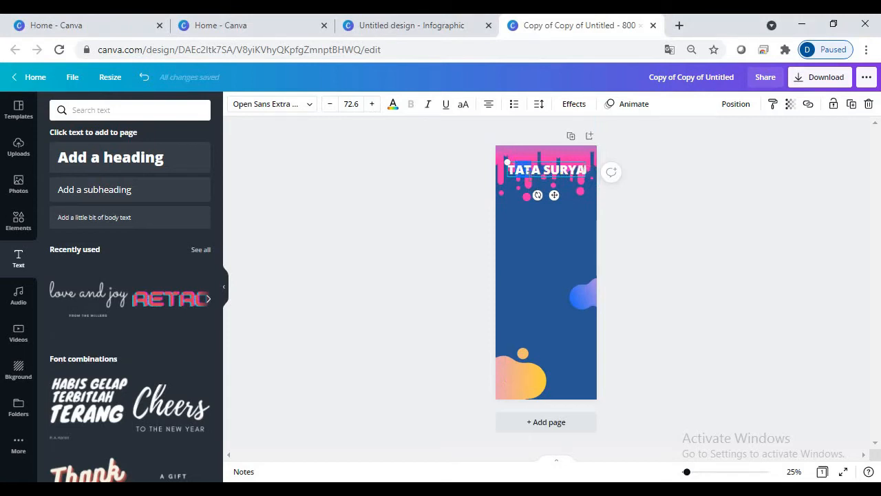
{"action": "left_click", "coordinate": [527, 160]}
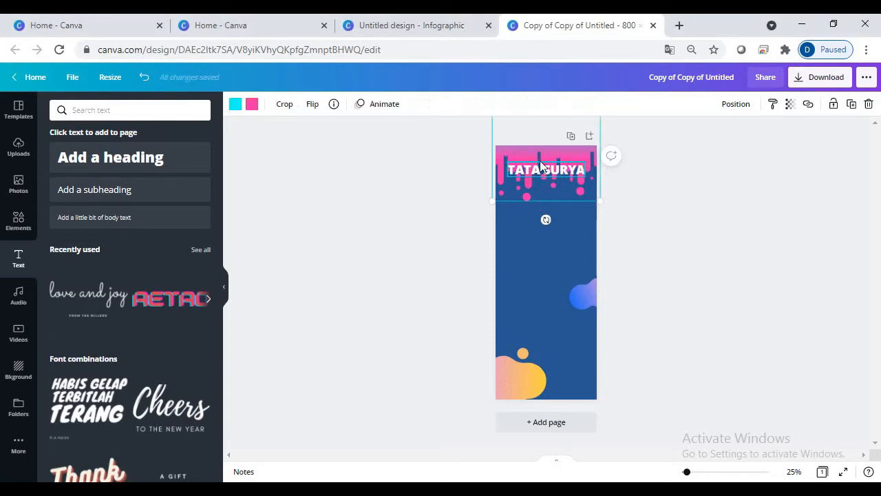
{"action": "left_click", "coordinate": [542, 167]}
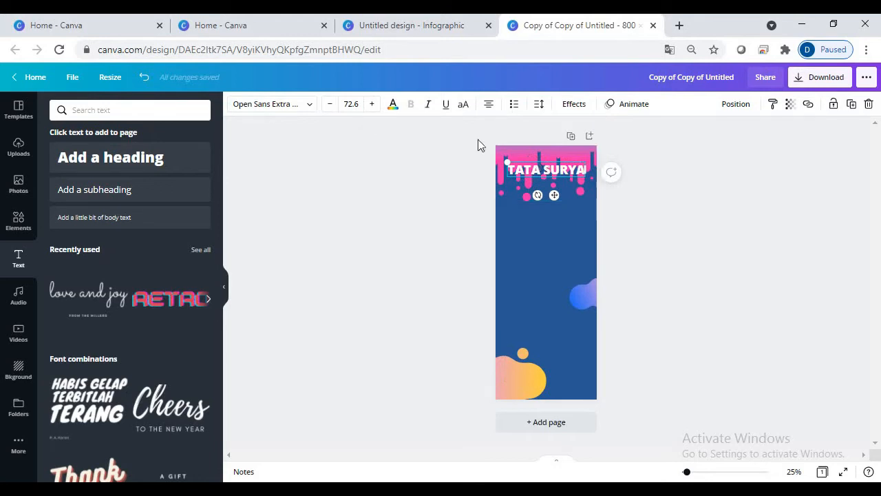
{"action": "left_click", "coordinate": [371, 104]}
{"action": "left_click", "coordinate": [372, 104]}
{"action": "left_click", "coordinate": [372, 103]}
{"action": "left_click", "coordinate": [372, 104]}
{"action": "left_click", "coordinate": [371, 104]}
{"action": "left_click", "coordinate": [372, 104]}
{"action": "left_click", "coordinate": [372, 104]}
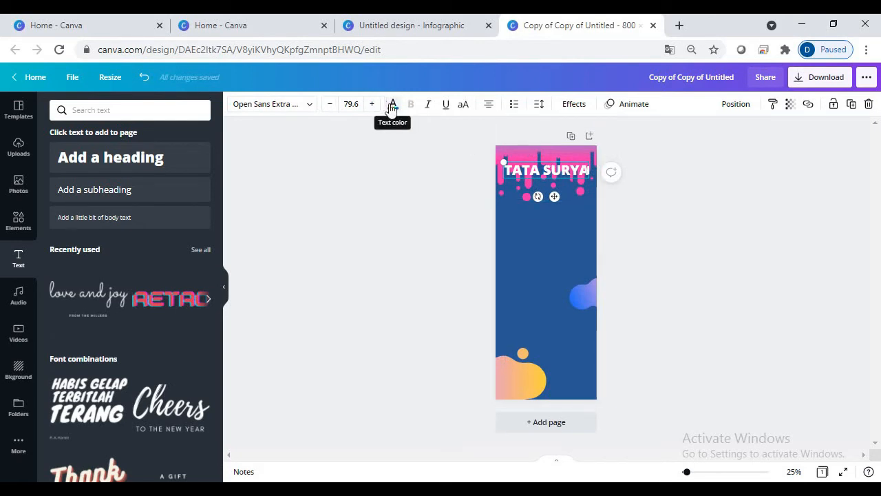
Colour the "TATA SURYA" heading with the document's yellow and move it just below the pink drip graphic.
{"action": "left_click", "coordinate": [393, 107]}
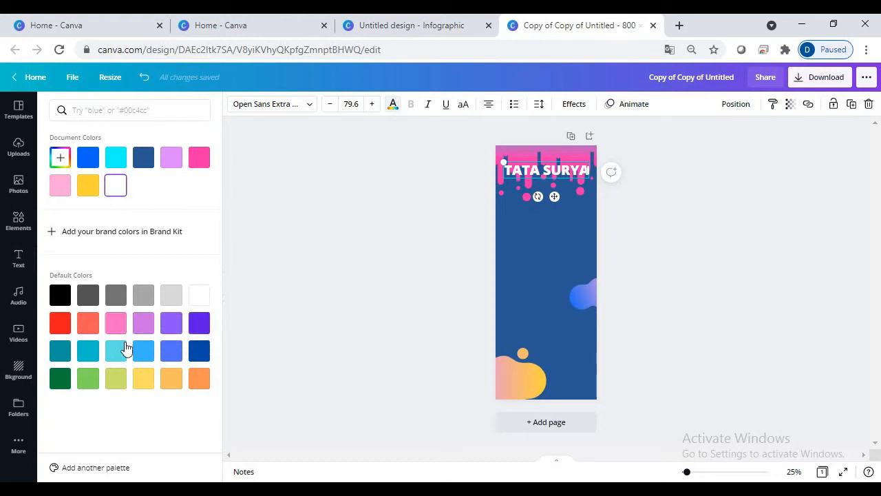
{"action": "left_click", "coordinate": [86, 188]}
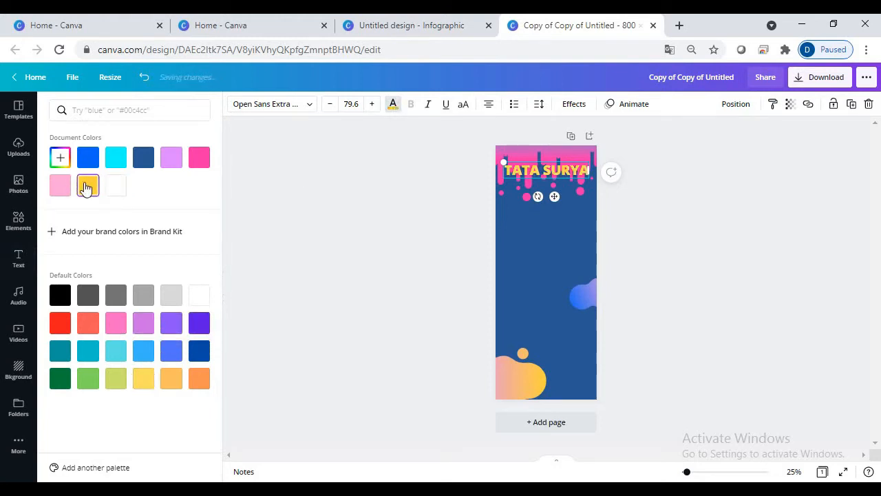
{"action": "left_click", "coordinate": [337, 186]}
{"action": "left_click_drag", "start_coordinate": [525, 167], "coordinate": [532, 188]}
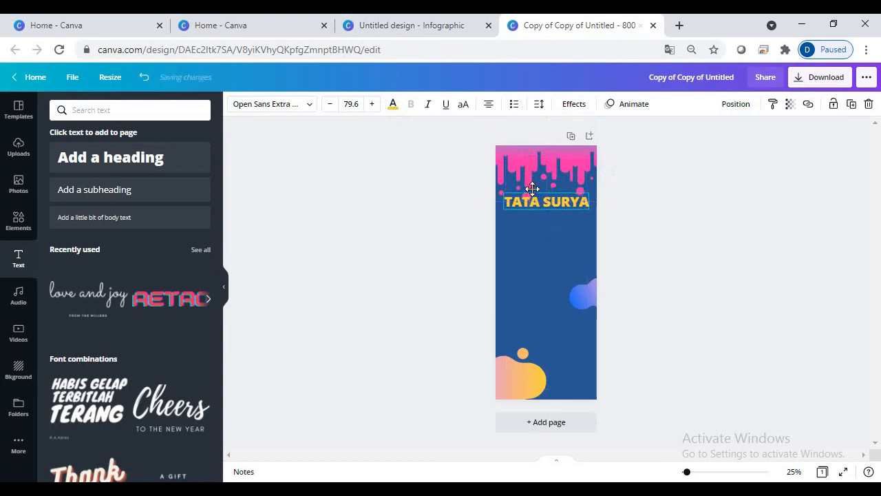
{"action": "left_click", "coordinate": [669, 242]}
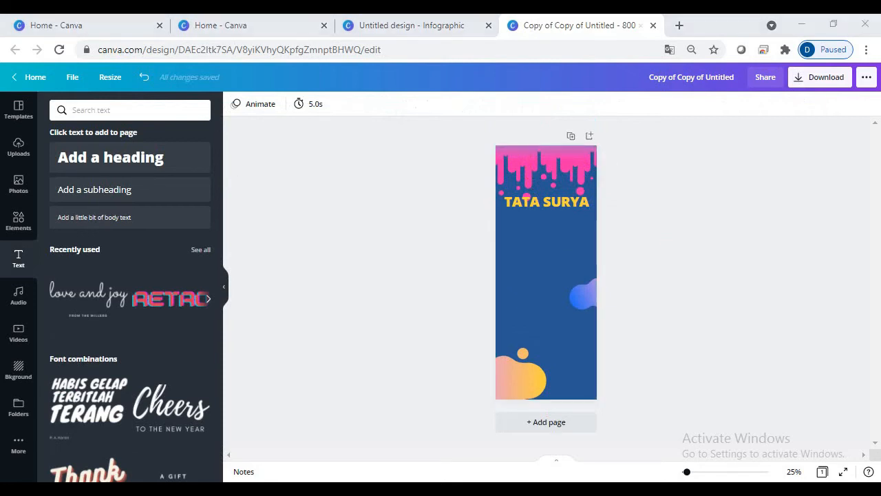
Add a subheading reading "1. PENGERTIAN TATA SURYA" below the "TATA SURYA" heading.
{"action": "left_click", "coordinate": [18, 261]}
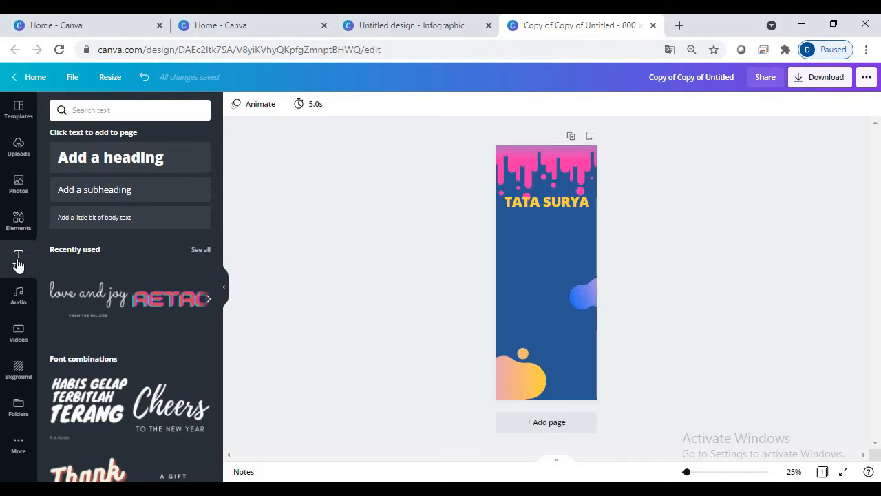
{"action": "left_click", "coordinate": [74, 199]}
{"action": "left_click_drag", "start_coordinate": [548, 266], "coordinate": [523, 222]}
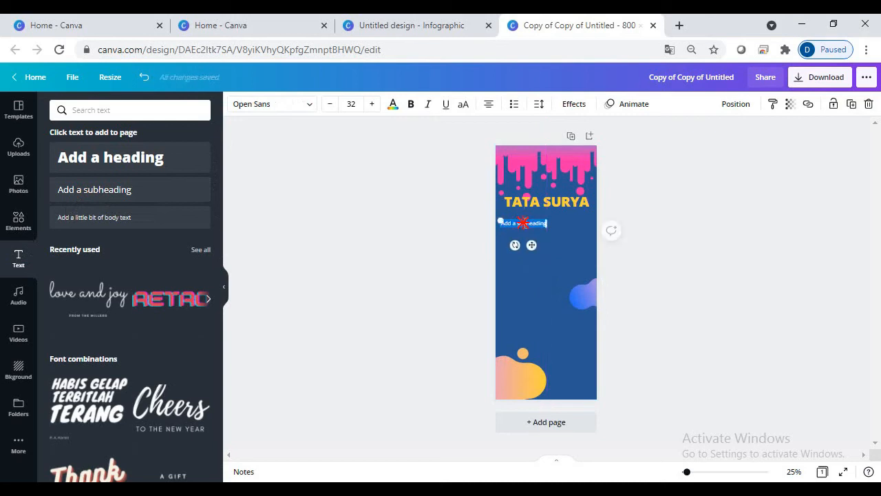
{"action": "key", "text": "BackSpace"}
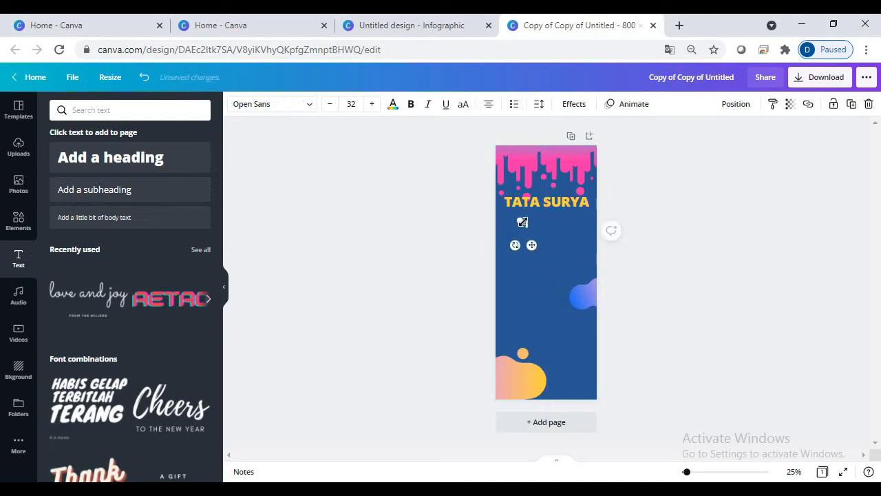
{"action": "type", "text": "1. PENGE"}
{"action": "type", "text": "RTIAN TATA"}
{"action": "type", "text": " SURYA"}
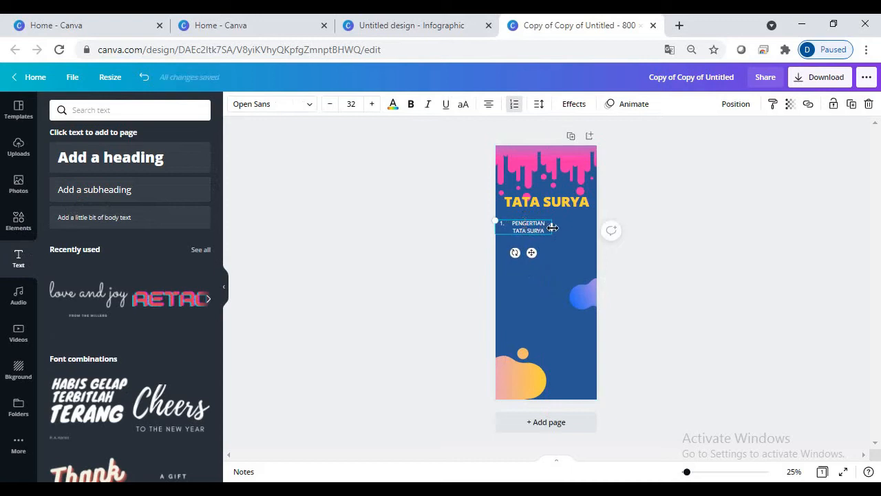
Widen the "1. PENGERTIAN TATA SURYA" text box to fit one line and left-align its text.
{"action": "left_click_drag", "start_coordinate": [556, 225], "coordinate": [589, 225]}
{"action": "left_click", "coordinate": [564, 218]}
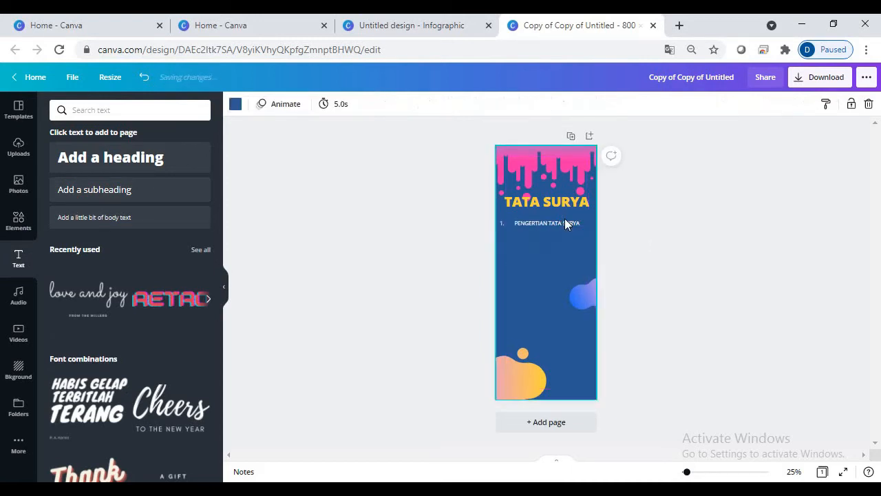
{"action": "left_click", "coordinate": [565, 222]}
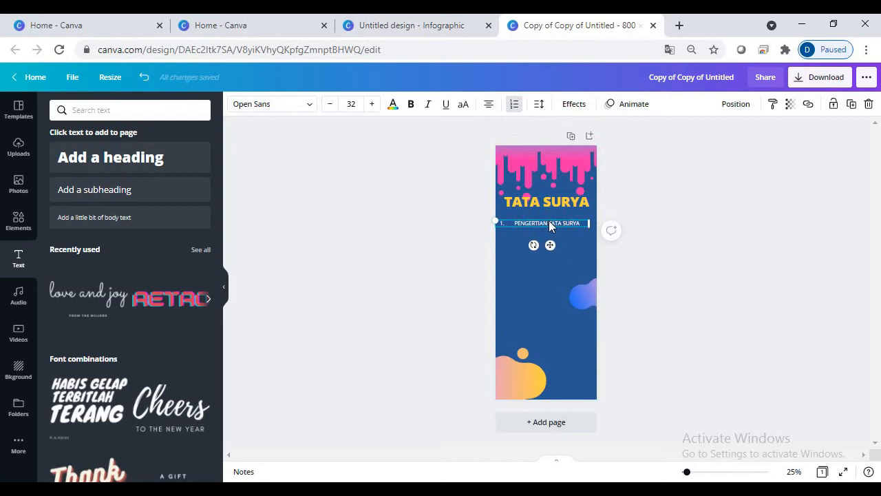
{"action": "left_click", "coordinate": [489, 106]}
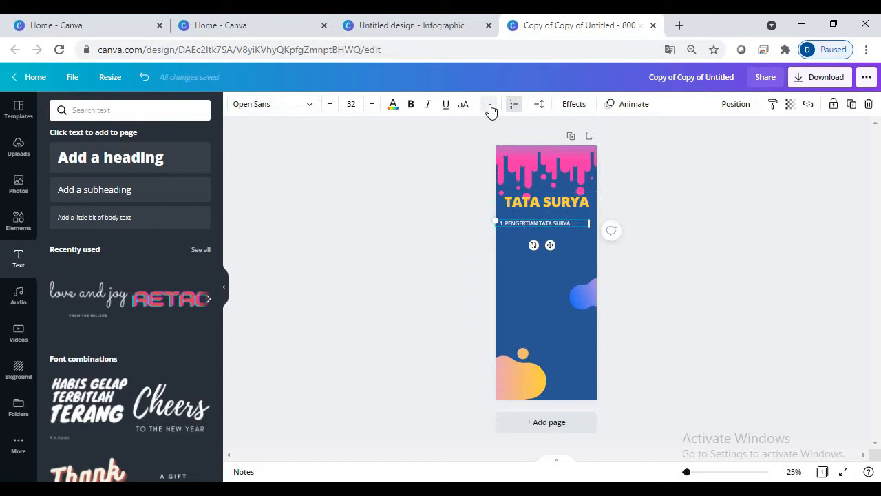
{"action": "left_click", "coordinate": [489, 107]}
{"action": "left_click", "coordinate": [489, 106]}
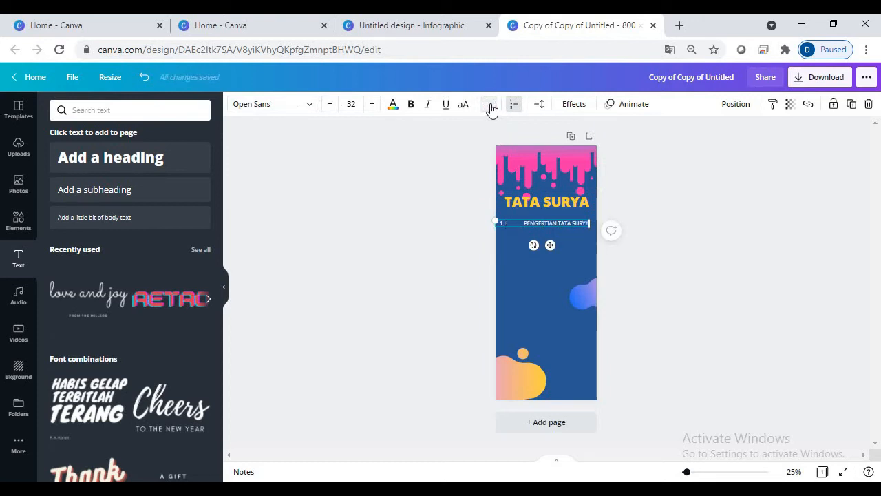
{"action": "left_click", "coordinate": [490, 107]}
Set the "1. PENGERTIAN TATA SURYA" font size to 40 and move the text slightly closer to the heading.
{"action": "double_click", "coordinate": [372, 104]}
{"action": "double_click", "coordinate": [372, 104]}
{"action": "left_click", "coordinate": [372, 104]}
{"action": "left_click", "coordinate": [371, 104]}
{"action": "double_click", "coordinate": [371, 104]}
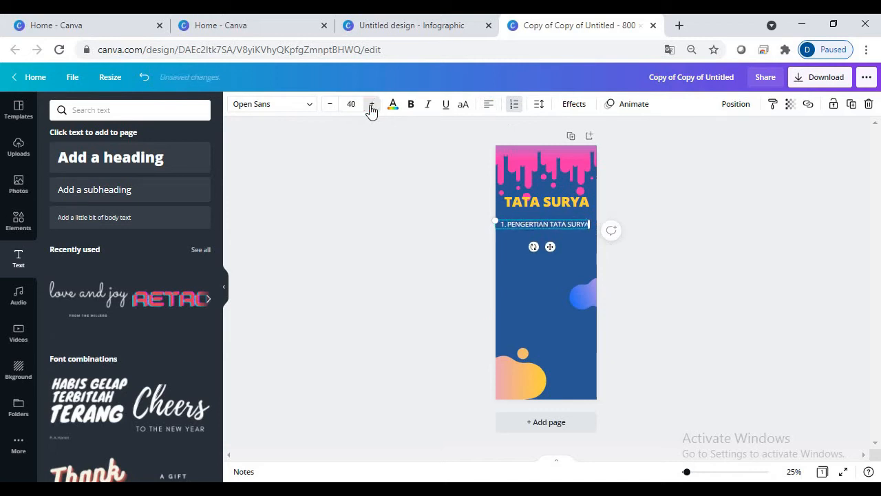
{"action": "left_click_drag", "start_coordinate": [549, 222], "coordinate": [548, 217]}
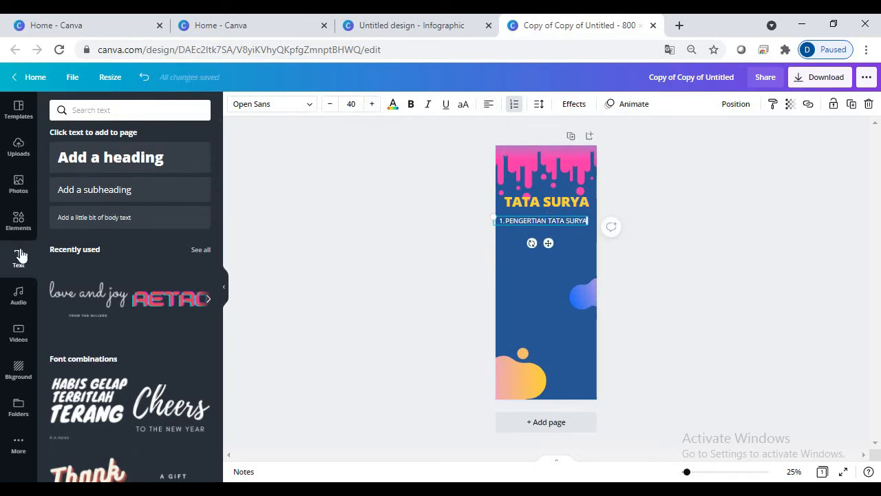
Add a second subheading reading "2. PLANET" in the middle of the page.
{"action": "left_click", "coordinate": [86, 196]}
{"action": "key", "text": "BackSpace"}
{"action": "type", "text": "2.PLANET"}
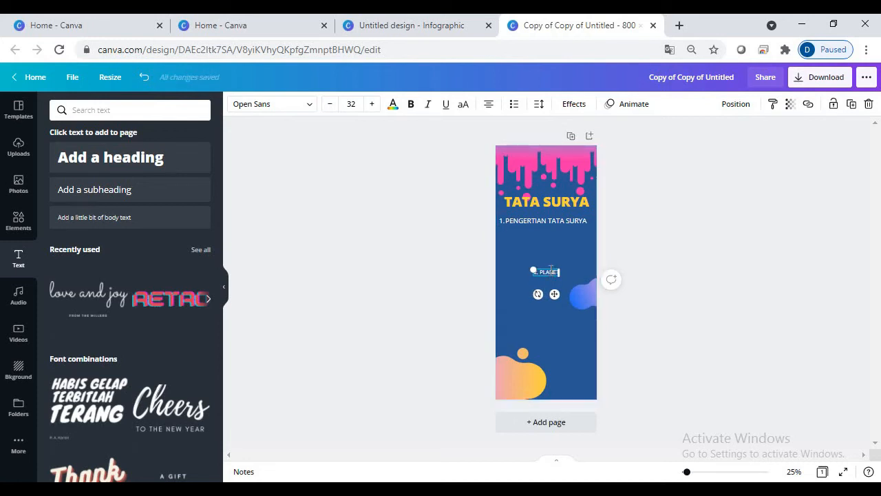
Enlarge the "2. PLANET" subheading to font size 45.7 and move it toward the page's left side.
{"action": "left_click", "coordinate": [541, 219]}
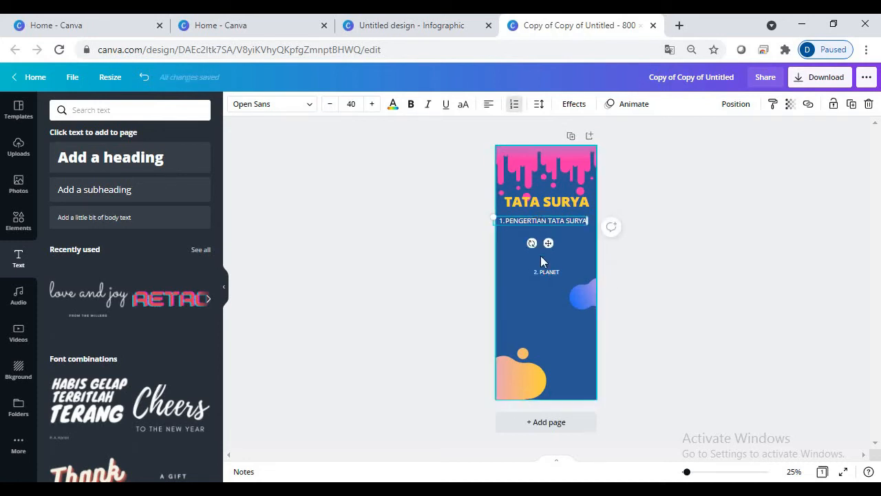
{"action": "left_click", "coordinate": [540, 274]}
{"action": "left_click", "coordinate": [371, 104]}
{"action": "left_click", "coordinate": [371, 104]}
{"action": "left_click", "coordinate": [371, 104]}
{"action": "left_click", "coordinate": [371, 104]}
{"action": "left_click", "coordinate": [371, 104]}
{"action": "left_click", "coordinate": [371, 104]}
{"action": "left_click", "coordinate": [371, 104]}
{"action": "left_click", "coordinate": [371, 104]}
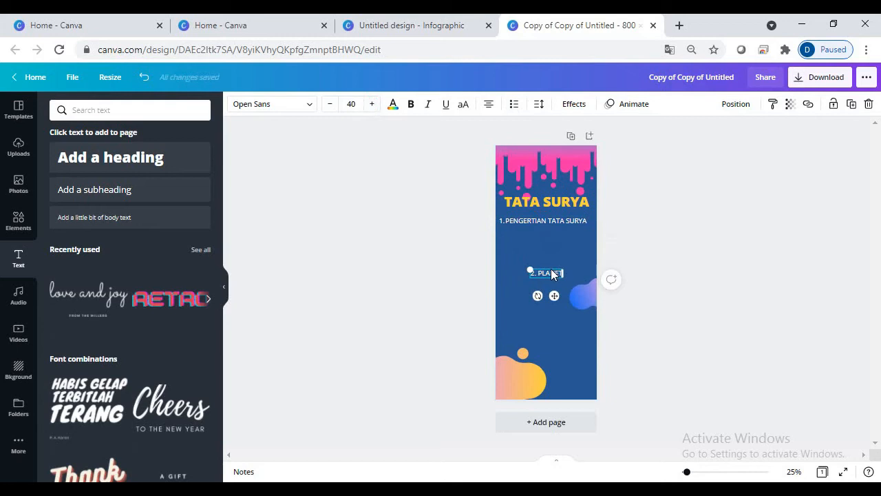
{"action": "mouse_move", "coordinate": [537, 272]}
{"action": "left_mouse_down"}
{"action": "mouse_move", "coordinate": [511, 276]}
{"action": "mouse_move", "coordinate": [548, 277]}
{"action": "mouse_move", "coordinate": [538, 276]}
{"action": "left_mouse_up"}
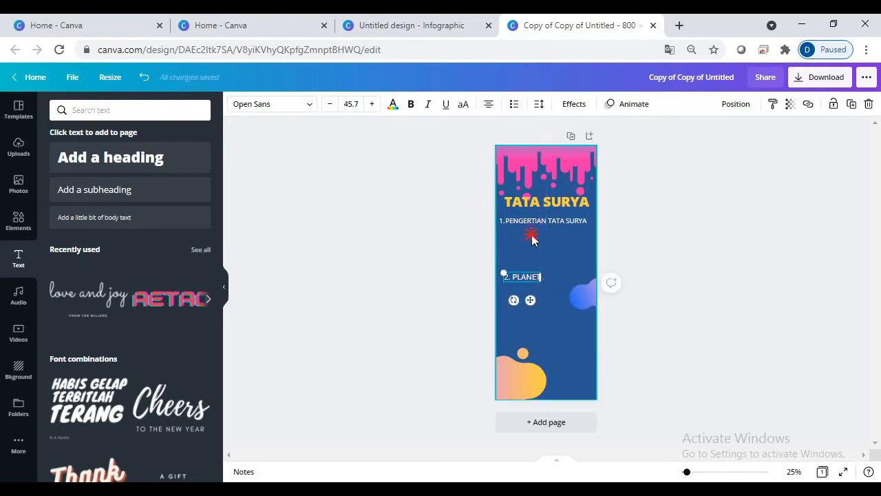
{"action": "left_click", "coordinate": [531, 235]}
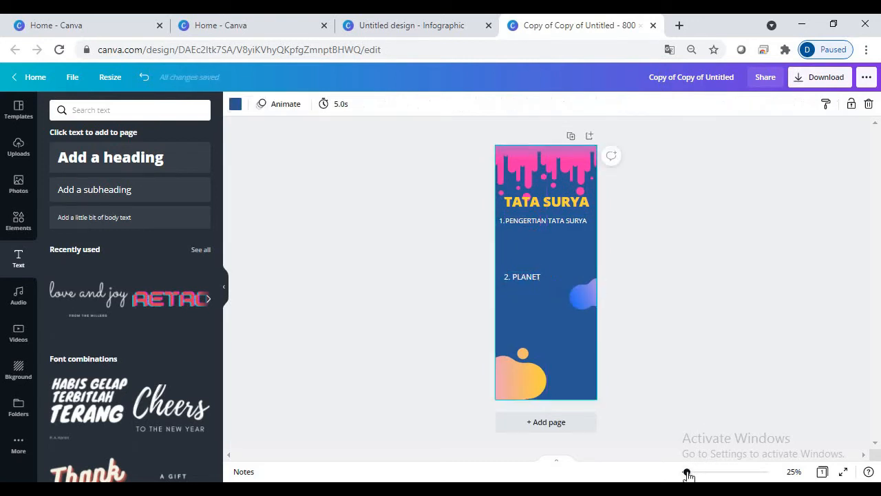
Shift "2. PLANET" slightly left so it lines up with the left edge of the first subheading.
{"action": "left_click_drag", "start_coordinate": [687, 475], "coordinate": [690, 473]}
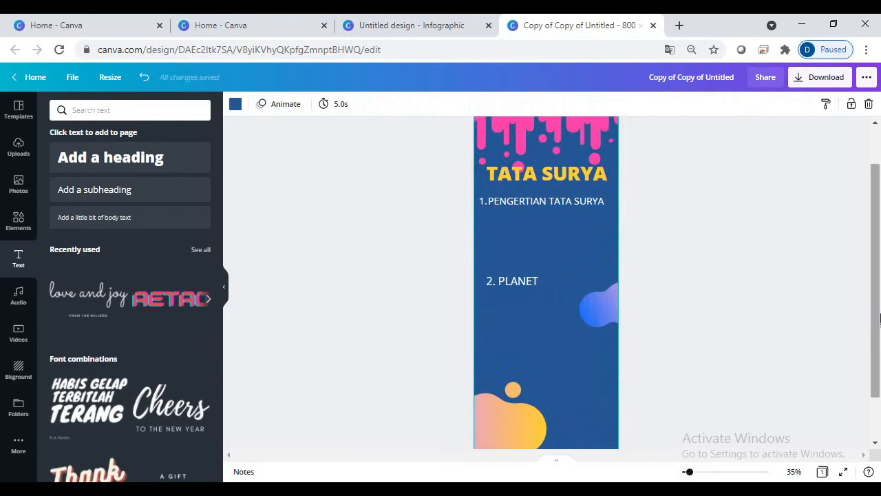
{"action": "left_click_drag", "start_coordinate": [876, 303], "coordinate": [877, 272]}
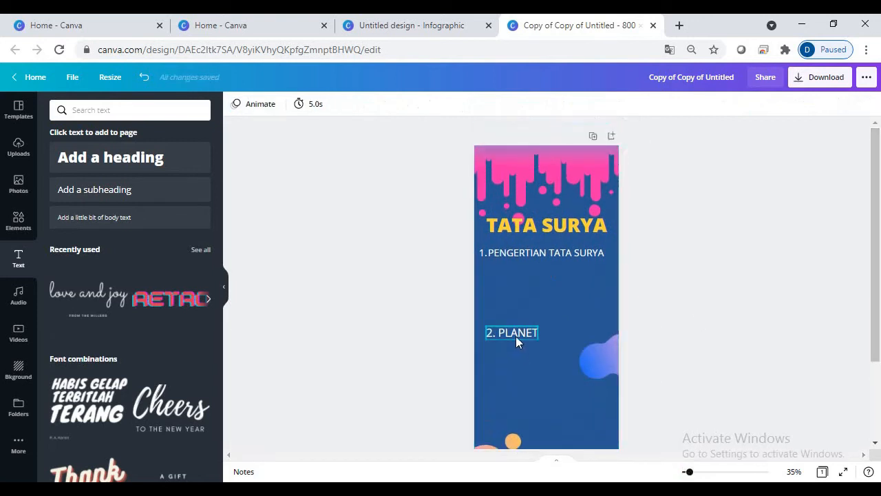
{"action": "left_click", "coordinate": [508, 334]}
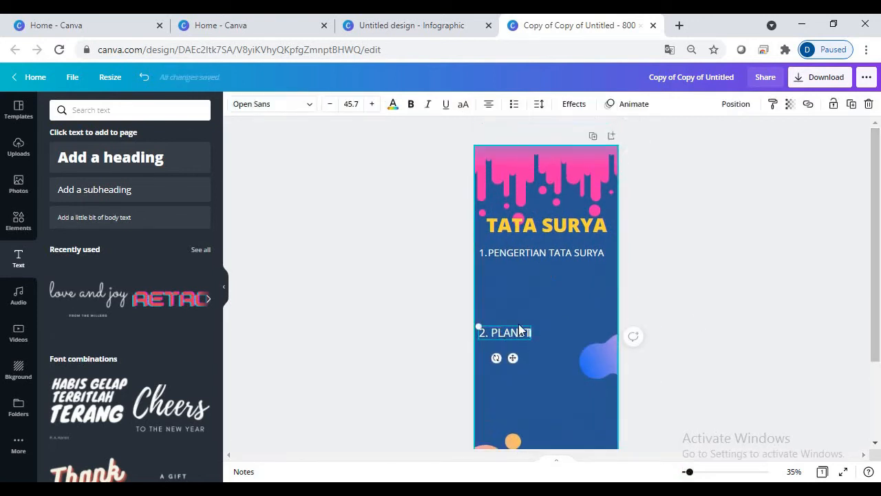
Increase the "1. PENGERTIAN TATA SURYA" font size by two and widen its text box to keep it on one line.
{"action": "left_click", "coordinate": [514, 254]}
{"action": "left_click", "coordinate": [371, 104]}
{"action": "left_click", "coordinate": [372, 104]}
{"action": "left_click_drag", "start_coordinate": [604, 259], "coordinate": [613, 258]}
{"action": "left_click", "coordinate": [693, 283]}
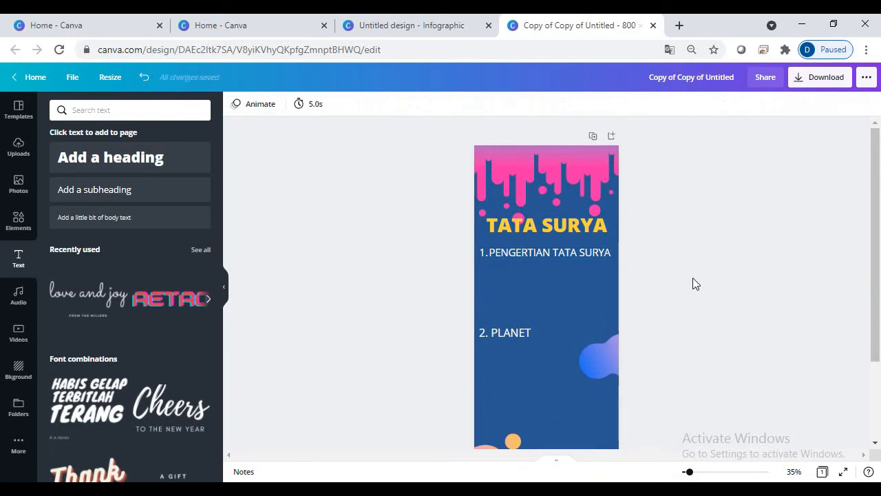
Add a body text box and place it between the "1. PENGERTIAN TATA SURYA" and "2. PLANET" subheadings.
{"action": "left_click_drag", "start_coordinate": [874, 236], "coordinate": [875, 265]}
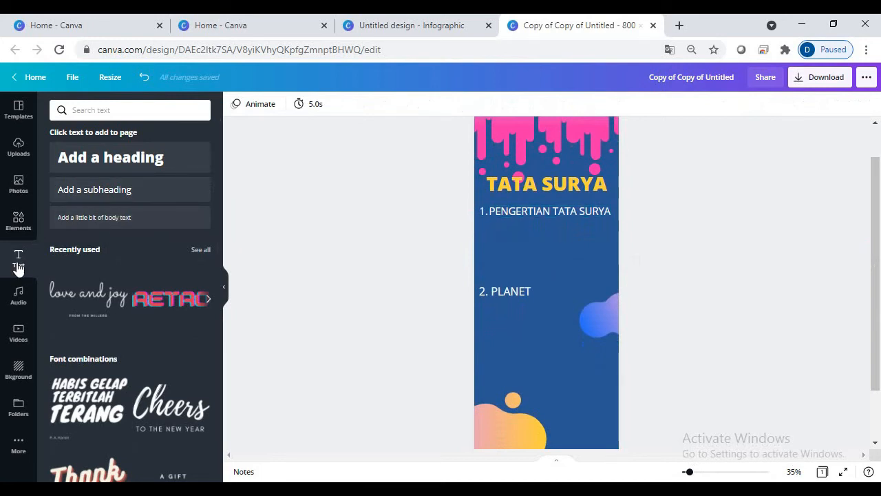
{"action": "left_click", "coordinate": [137, 221]}
{"action": "left_click_drag", "start_coordinate": [567, 278], "coordinate": [546, 258]}
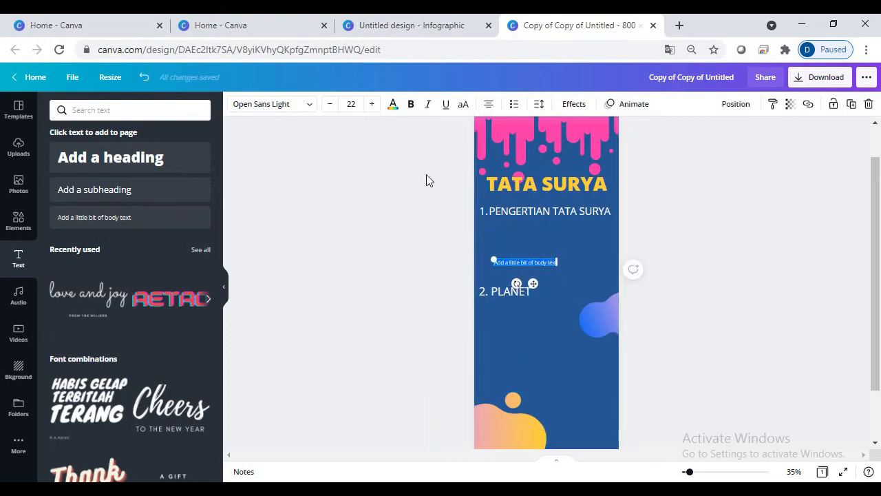
Find gradient shapes among the elements and add the pink-to-orange brush-stroke graphic to the page.
{"action": "left_click", "coordinate": [17, 219]}
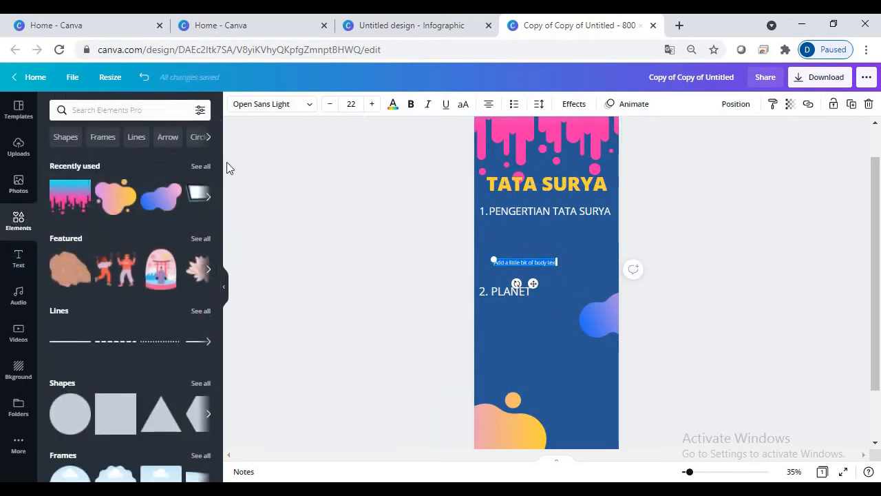
{"action": "left_click_drag", "start_coordinate": [219, 166], "coordinate": [211, 142]}
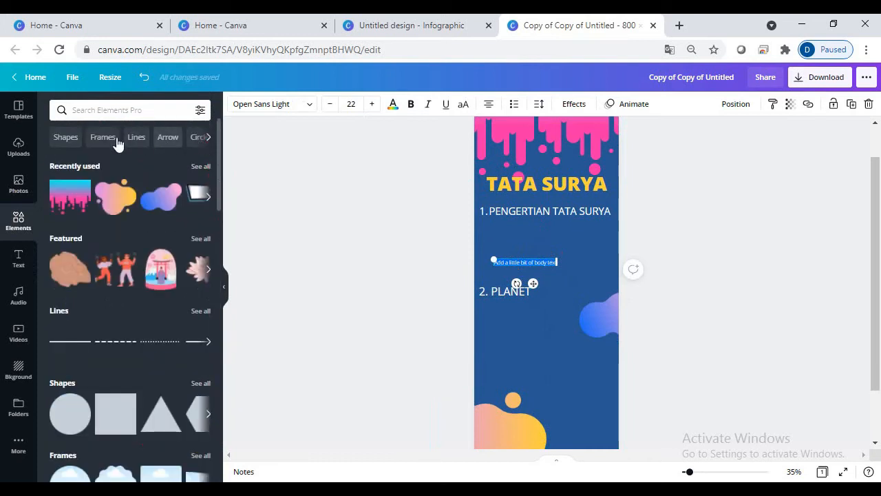
{"action": "left_click", "coordinate": [68, 135]}
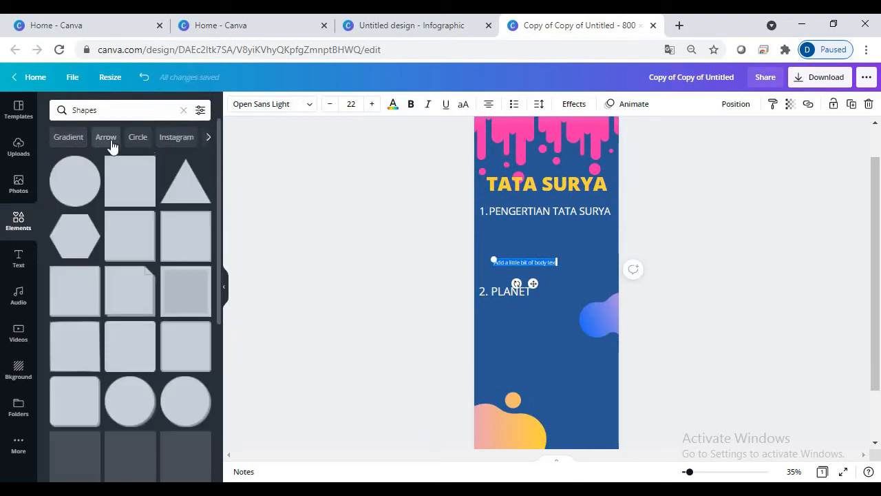
{"action": "left_click", "coordinate": [73, 139]}
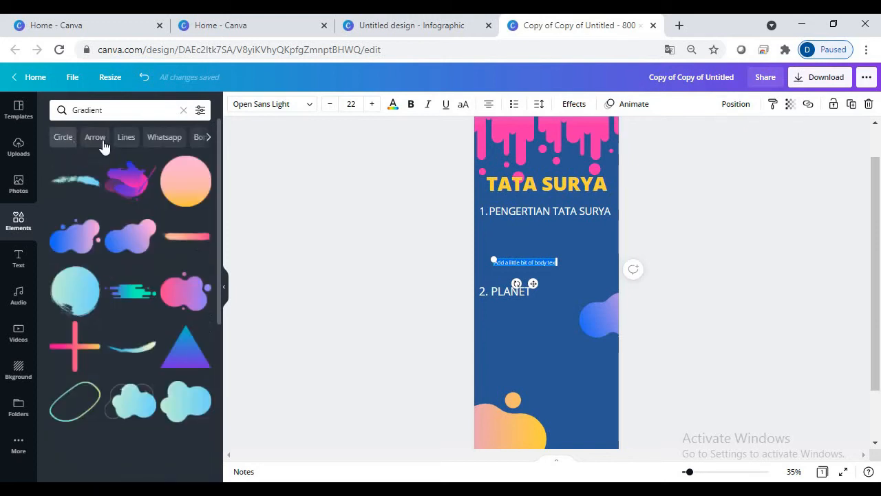
{"action": "left_click_drag", "start_coordinate": [216, 165], "coordinate": [213, 281]}
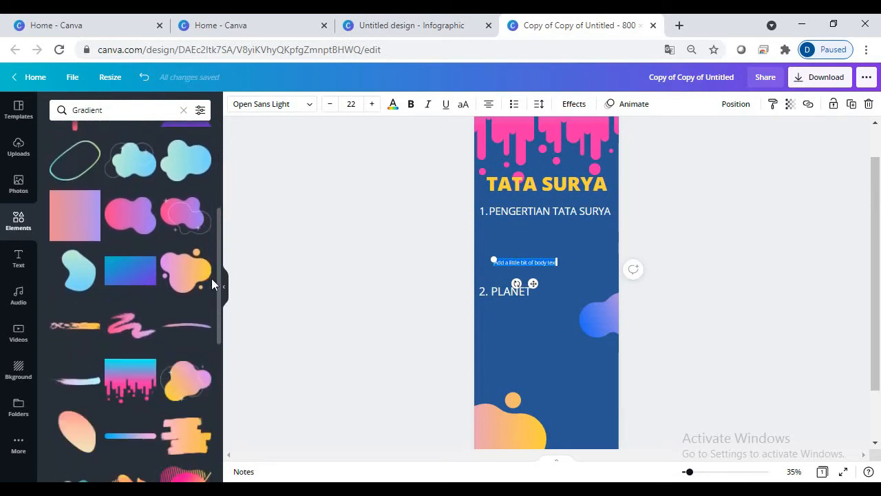
{"action": "left_click_drag", "start_coordinate": [221, 288], "coordinate": [223, 360]}
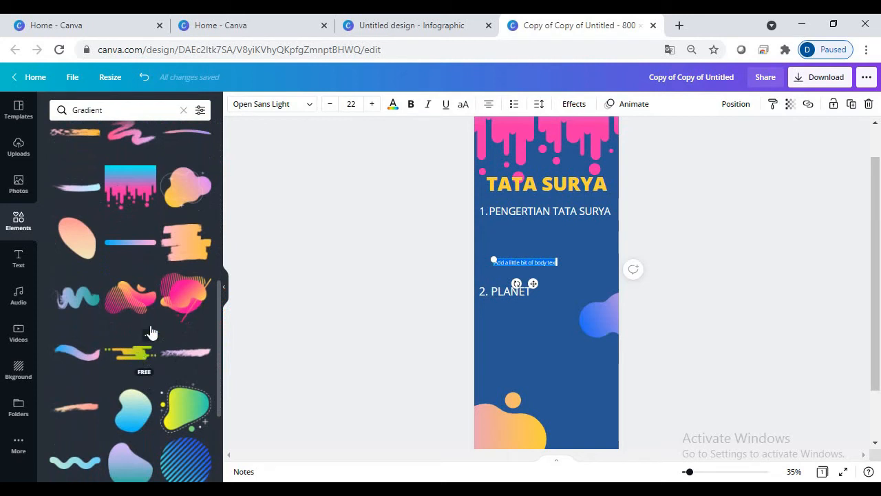
{"action": "left_click", "coordinate": [186, 244]}
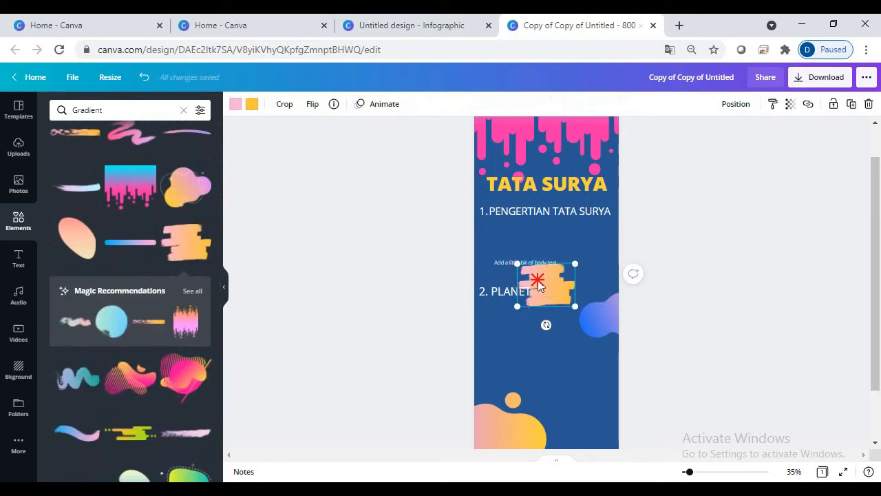
Try the brush-stroke graphic enlarged below the first subheading, and delete it.
{"action": "left_click_drag", "start_coordinate": [538, 283], "coordinate": [510, 237]}
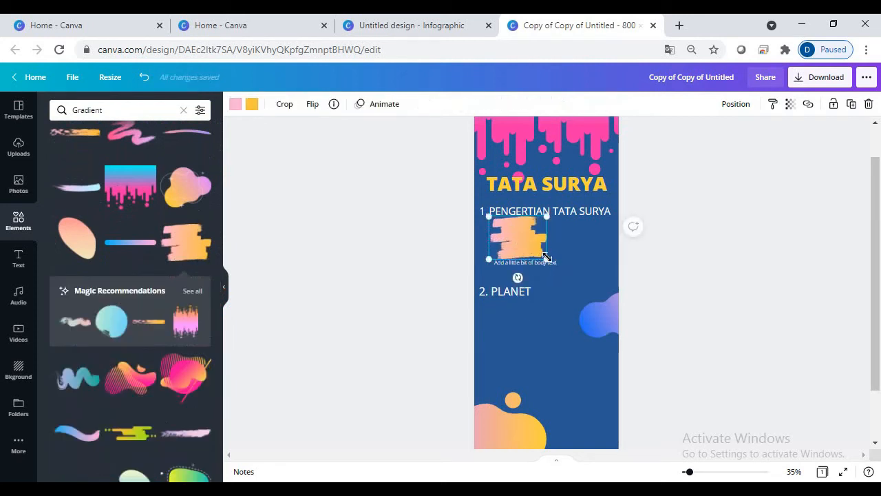
{"action": "left_click_drag", "start_coordinate": [572, 260], "coordinate": [601, 262]}
{"action": "left_click_drag", "start_coordinate": [617, 264], "coordinate": [636, 267]}
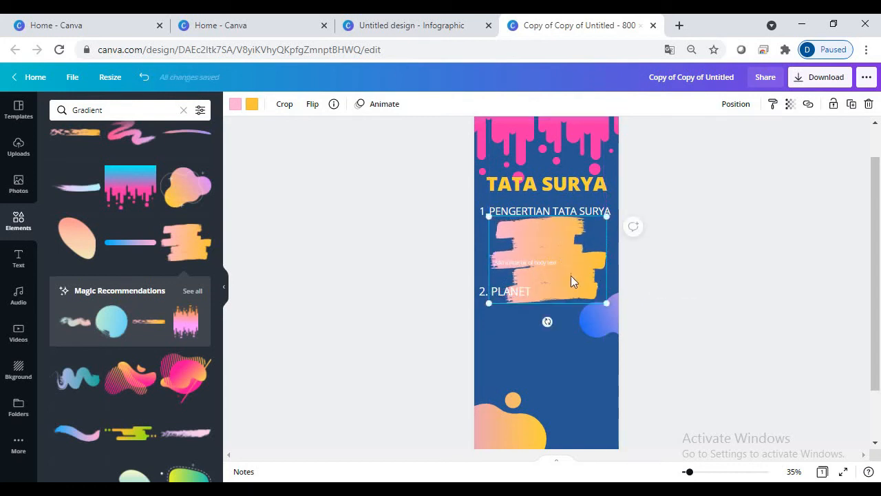
{"action": "key", "text": "Delete"}
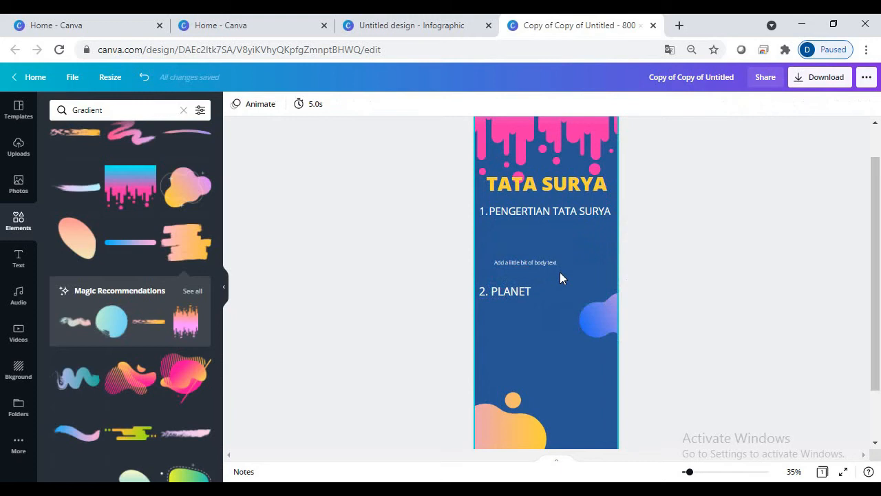
Try the pale blue-pink and pink-to-orange gradient brush strokes as graphics between the two subheadings.
{"action": "left_click", "coordinate": [88, 196]}
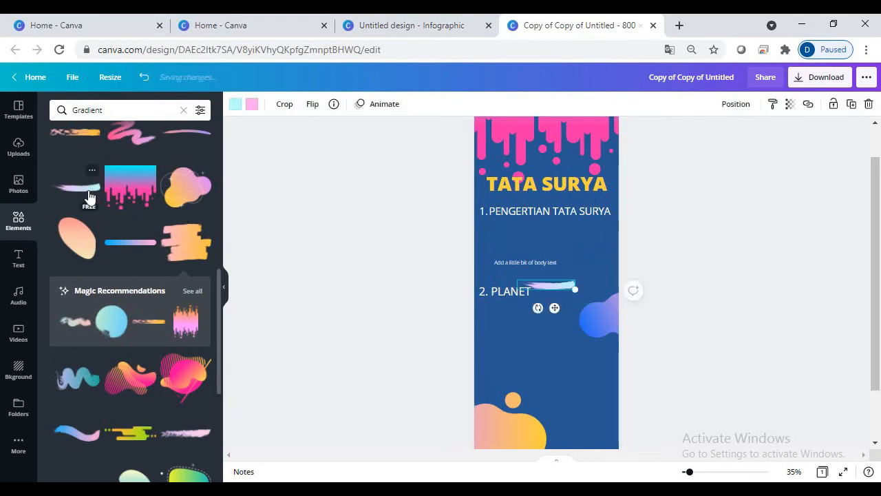
{"action": "left_click", "coordinate": [77, 132]}
{"action": "mouse_move", "coordinate": [558, 292]}
{"action": "left_mouse_down"}
{"action": "mouse_move", "coordinate": [560, 225]}
{"action": "mouse_move", "coordinate": [596, 244]}
{"action": "mouse_move", "coordinate": [548, 236]}
{"action": "mouse_move", "coordinate": [609, 256]}
{"action": "mouse_move", "coordinate": [615, 274]}
{"action": "left_mouse_up"}
{"action": "left_click_drag", "start_coordinate": [576, 239], "coordinate": [574, 242]}
{"action": "mouse_move", "coordinate": [525, 264]}
{"action": "left_mouse_down"}
{"action": "mouse_move", "coordinate": [528, 237]}
{"action": "mouse_move", "coordinate": [539, 240]}
{"action": "left_mouse_up"}
{"action": "left_click", "coordinate": [542, 238]}
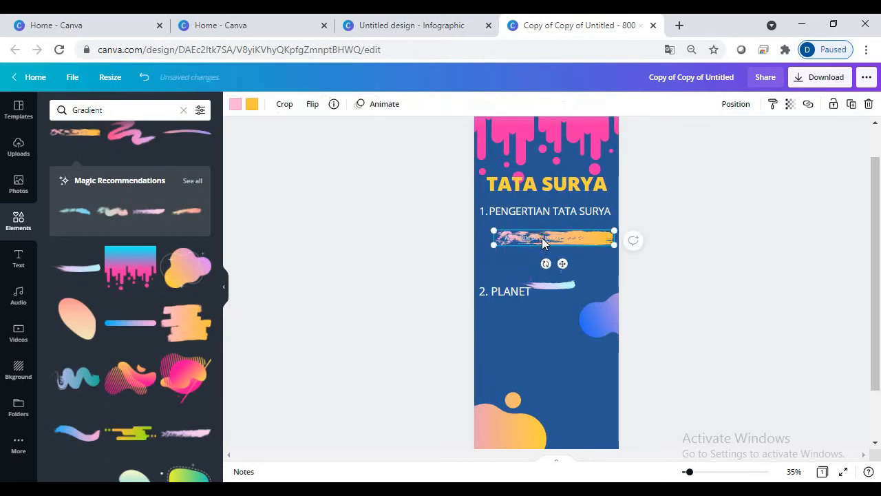
{"action": "double_click", "coordinate": [542, 237]}
{"action": "left_click", "coordinate": [540, 238]}
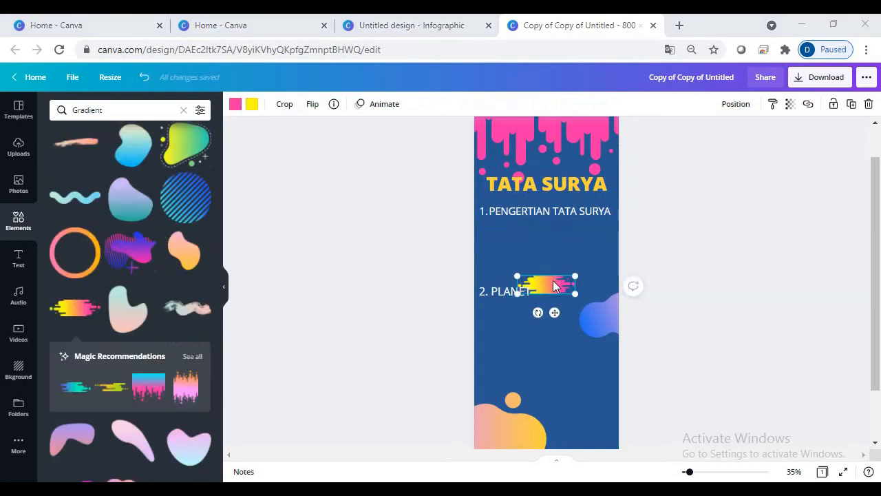
Enlarge the yellow-to-pink splash graphic to nearly the page width and place it between the two subheadings.
{"action": "left_click_drag", "start_coordinate": [555, 285], "coordinate": [608, 276]}
{"action": "left_click_drag", "start_coordinate": [572, 250], "coordinate": [619, 270]}
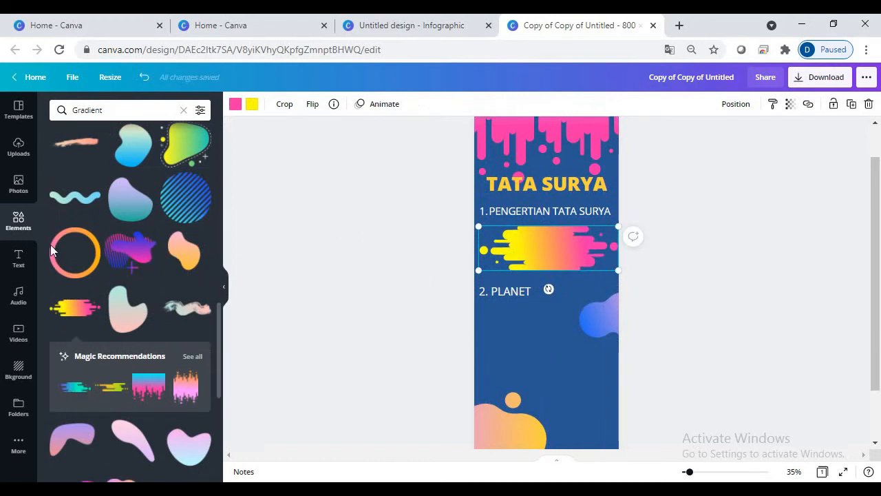
Add the body text "Tata surya adalah Kumpulan benda langit dengan matahari sebagai pusat tata surya" over the splash graphic at size 34.
{"action": "left_click", "coordinate": [17, 259]}
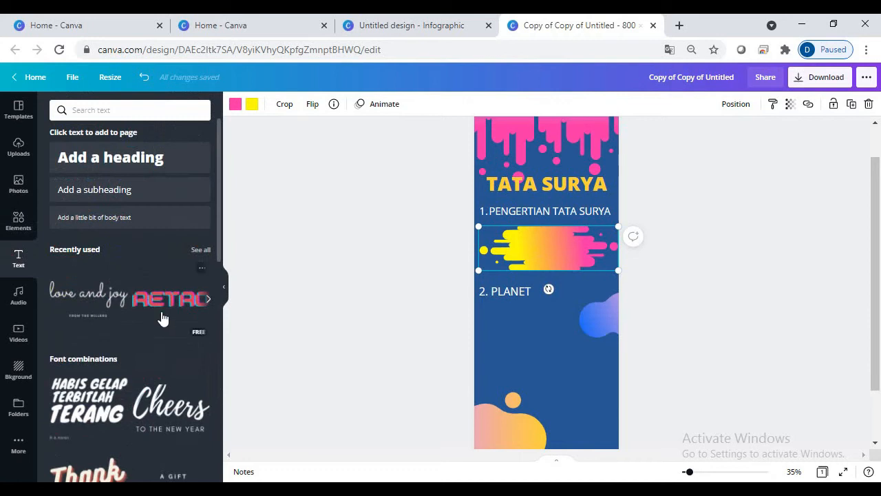
{"action": "left_click", "coordinate": [97, 217]}
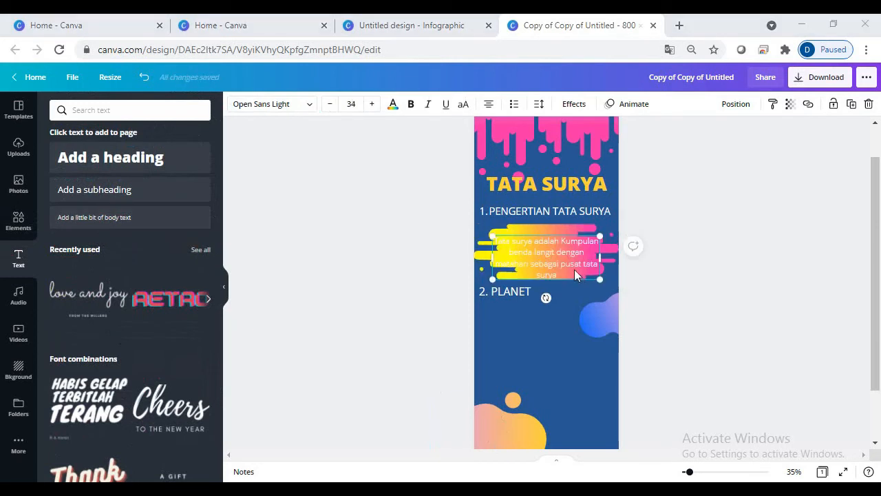
Color the body text on the yellow-to-pink splash black and move it up slightly to center it on the graphic.
{"action": "double_click", "coordinate": [567, 273]}
{"action": "left_click", "coordinate": [568, 272]}
{"action": "left_click_drag", "start_coordinate": [567, 273], "coordinate": [489, 237]}
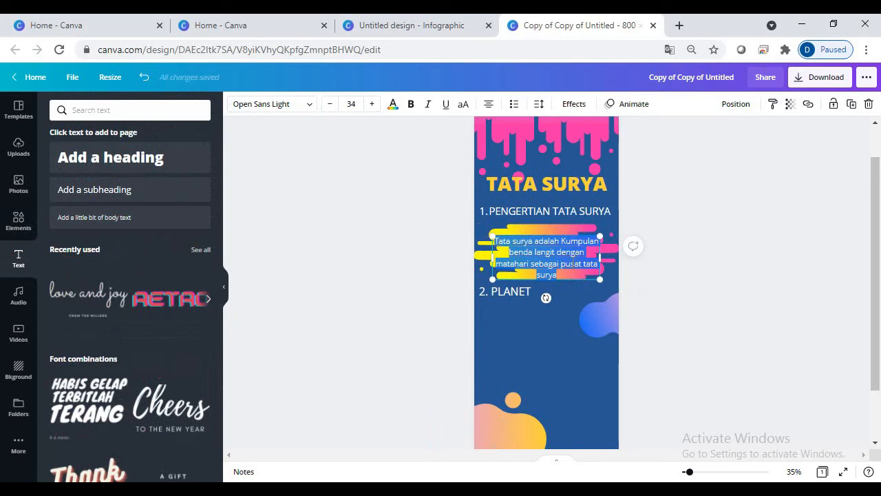
{"action": "left_click", "coordinate": [392, 109]}
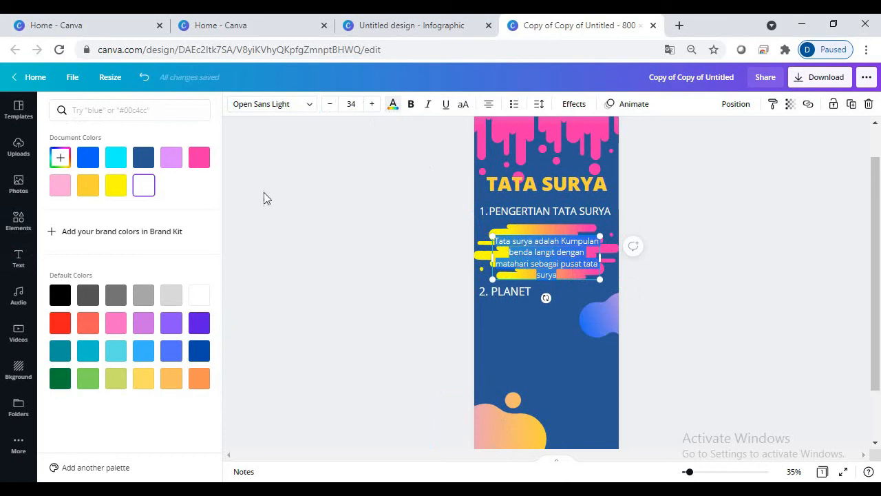
{"action": "left_click", "coordinate": [61, 297]}
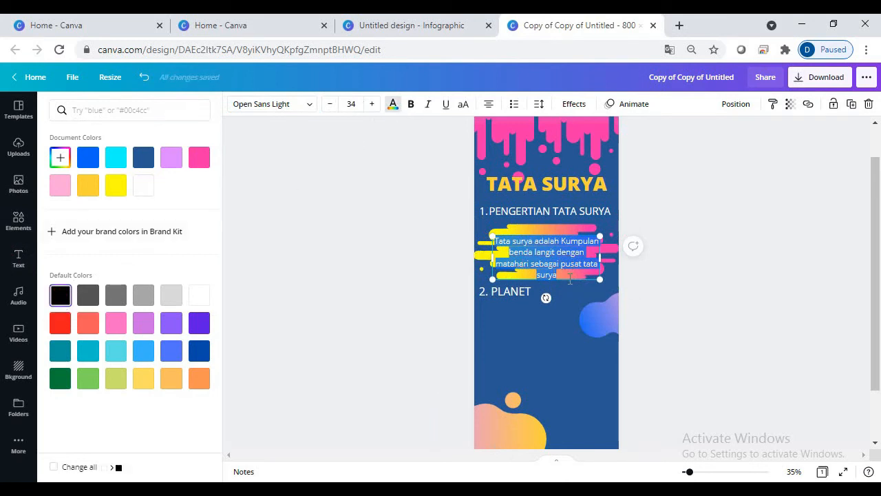
{"action": "left_click", "coordinate": [663, 277]}
{"action": "left_click", "coordinate": [556, 264]}
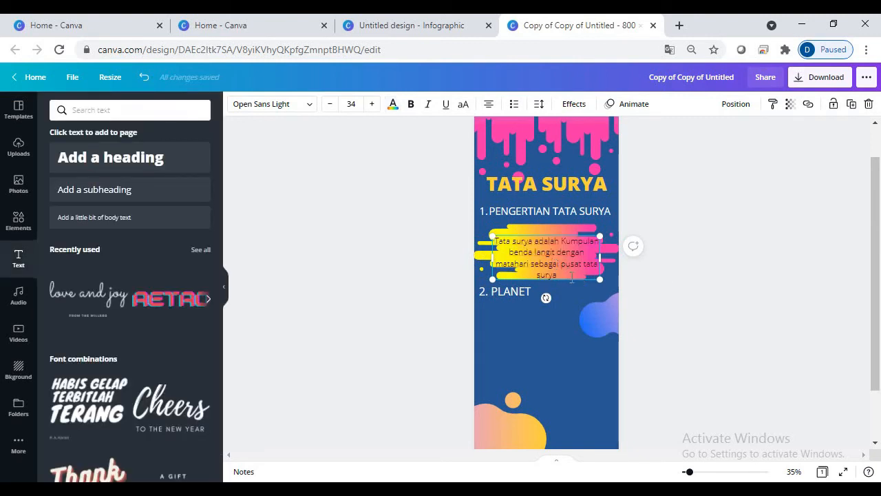
{"action": "left_click_drag", "start_coordinate": [570, 278], "coordinate": [571, 275]}
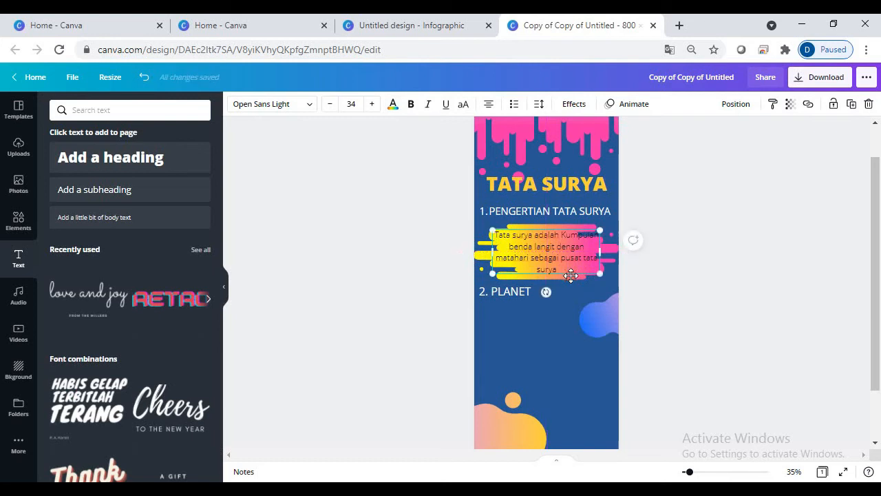
Set the font of the solar system definition text to More Sugar.
{"action": "left_click", "coordinate": [309, 107]}
{"action": "left_click", "coordinate": [88, 241]}
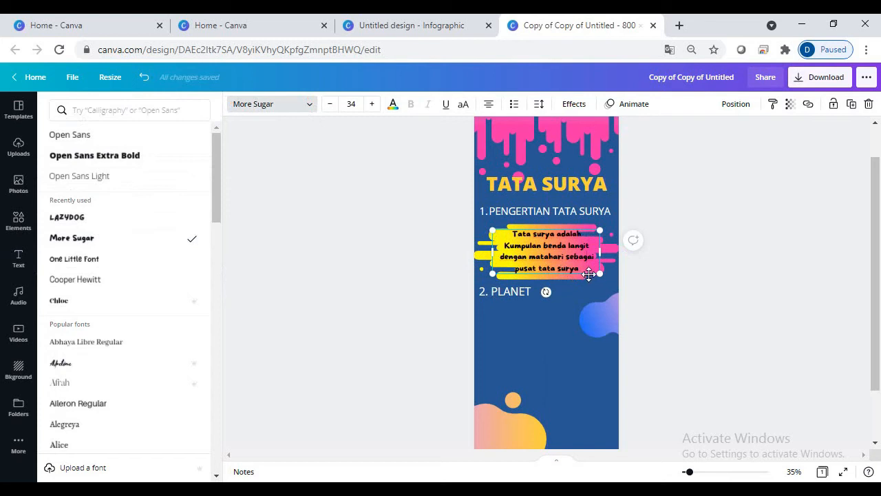
{"action": "left_click_drag", "start_coordinate": [589, 273], "coordinate": [588, 274]}
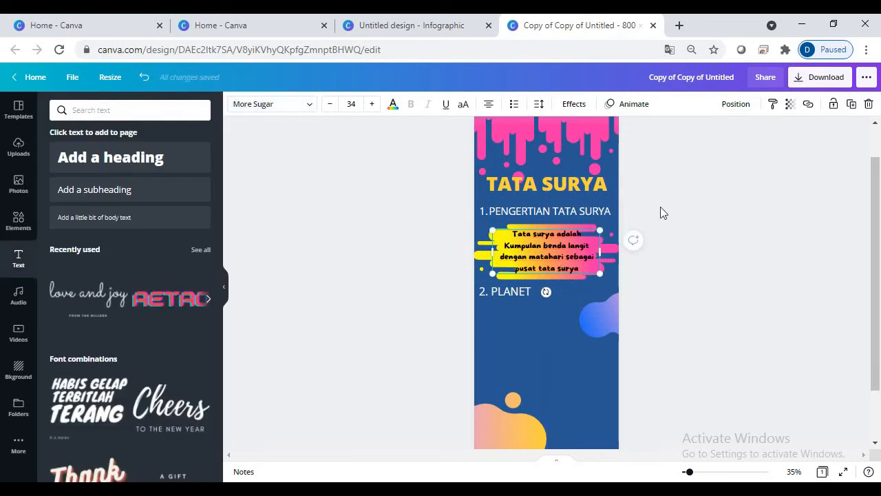
{"action": "left_click", "coordinate": [688, 204]}
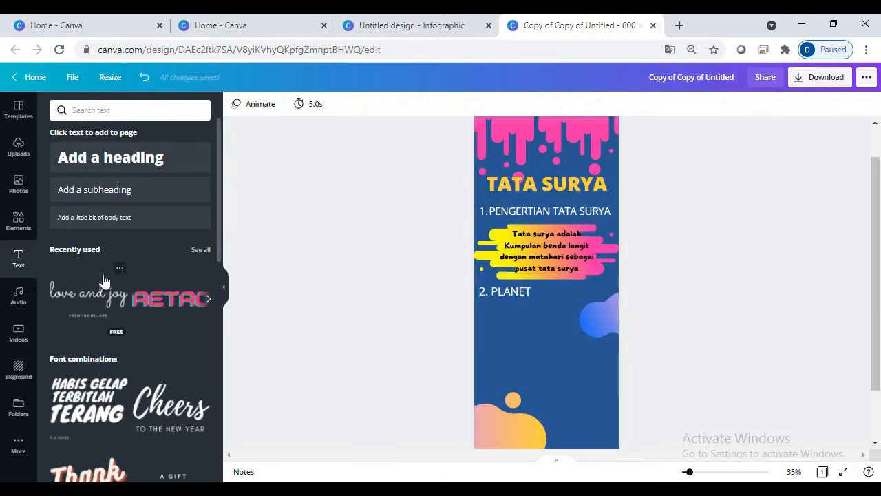
Add the recommended purple-to-teal splash graphic and enlarge it across the page width below the "2. PLANET" subheading.
{"action": "left_click", "coordinate": [26, 222]}
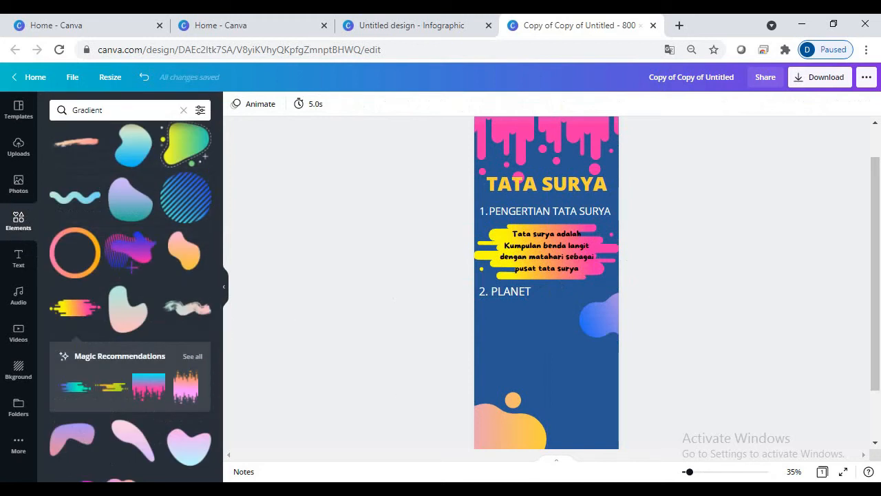
{"action": "left_click", "coordinate": [75, 387]}
{"action": "mouse_move", "coordinate": [540, 285]}
{"action": "left_mouse_down"}
{"action": "mouse_move", "coordinate": [505, 334]}
{"action": "mouse_move", "coordinate": [620, 407]}
{"action": "mouse_move", "coordinate": [626, 421]}
{"action": "left_mouse_up"}
{"action": "left_click_drag", "start_coordinate": [556, 344], "coordinate": [547, 329]}
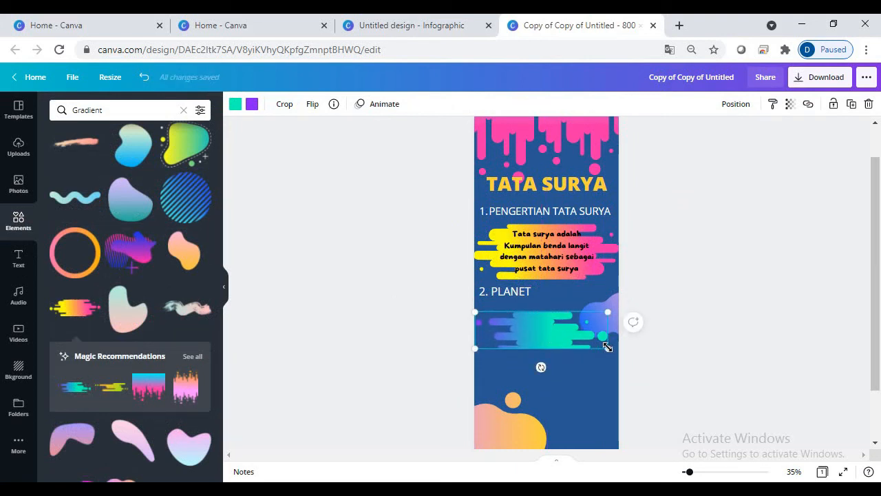
{"action": "left_click_drag", "start_coordinate": [608, 352], "coordinate": [623, 374]}
{"action": "left_click_drag", "start_coordinate": [553, 344], "coordinate": [542, 336]}
{"action": "left_click_drag", "start_coordinate": [622, 356], "coordinate": [629, 359]}
{"action": "left_click_drag", "start_coordinate": [581, 337], "coordinate": [571, 336]}
{"action": "left_click", "coordinate": [564, 336]}
{"action": "double_click", "coordinate": [565, 336]}
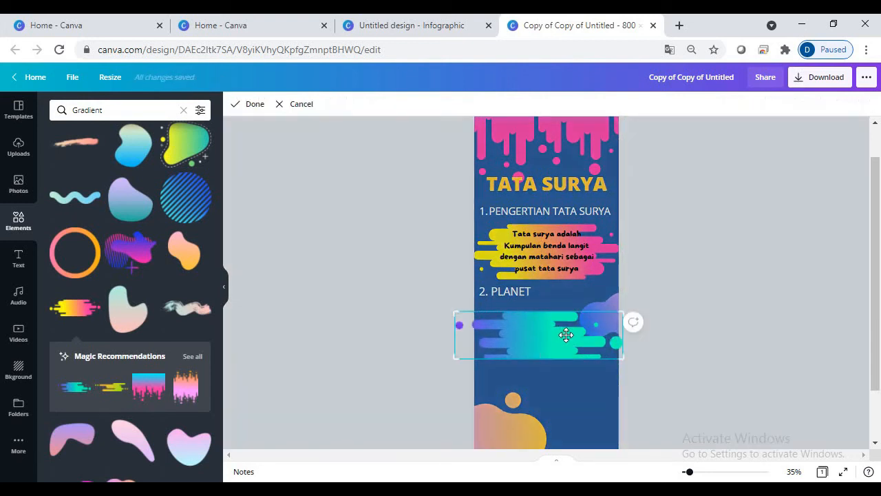
{"action": "left_click", "coordinate": [654, 355]}
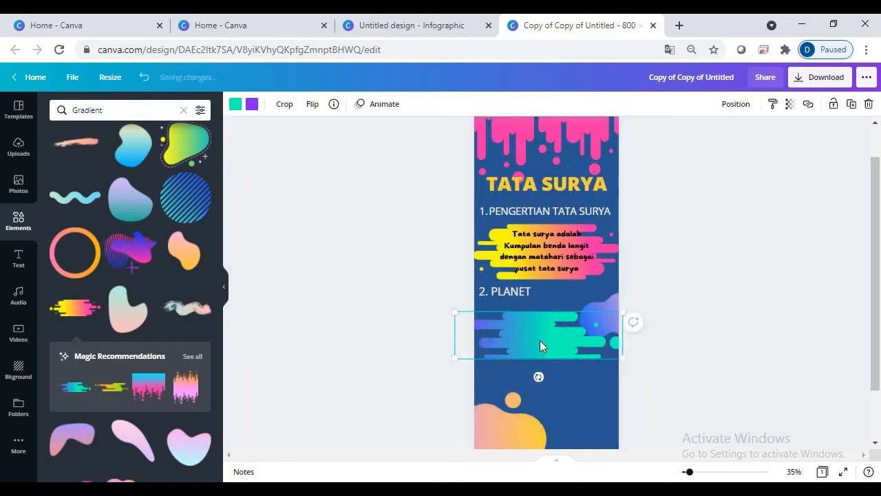
Try several replacements for the teal color of the splash below "2. PLANET" and settle on bright yellow.
{"action": "left_click", "coordinate": [235, 108]}
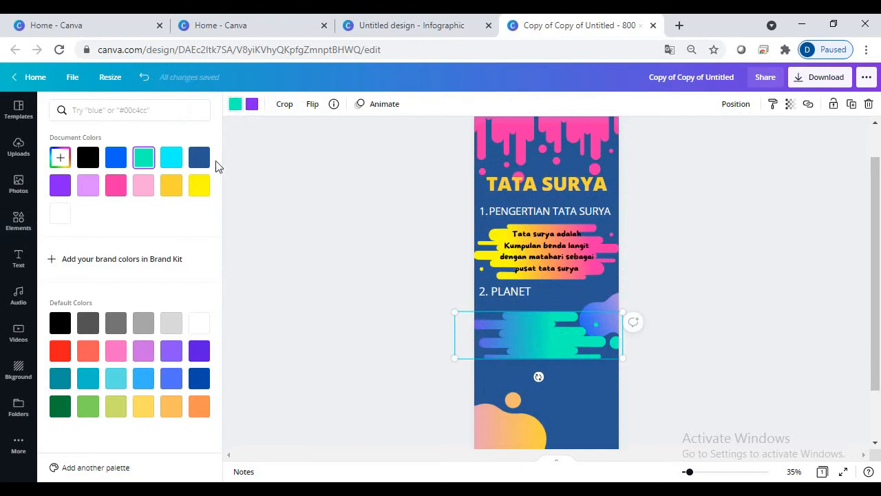
{"action": "left_click", "coordinate": [198, 186]}
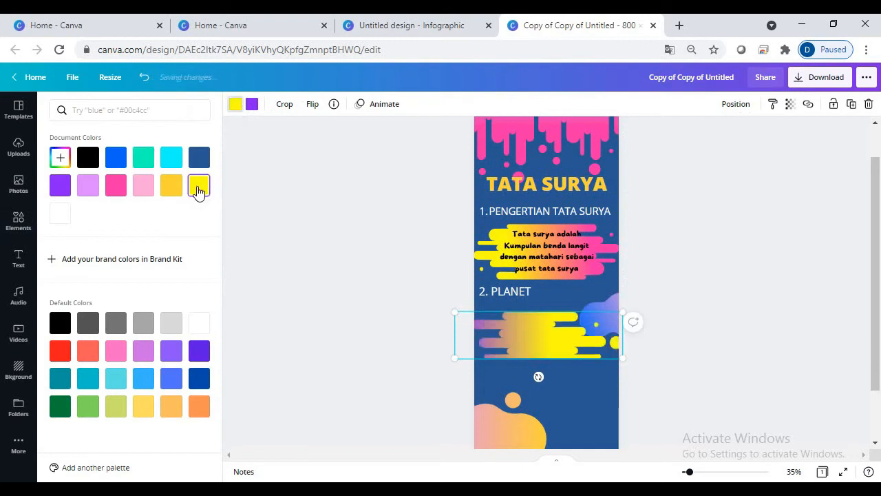
{"action": "left_click", "coordinate": [173, 190]}
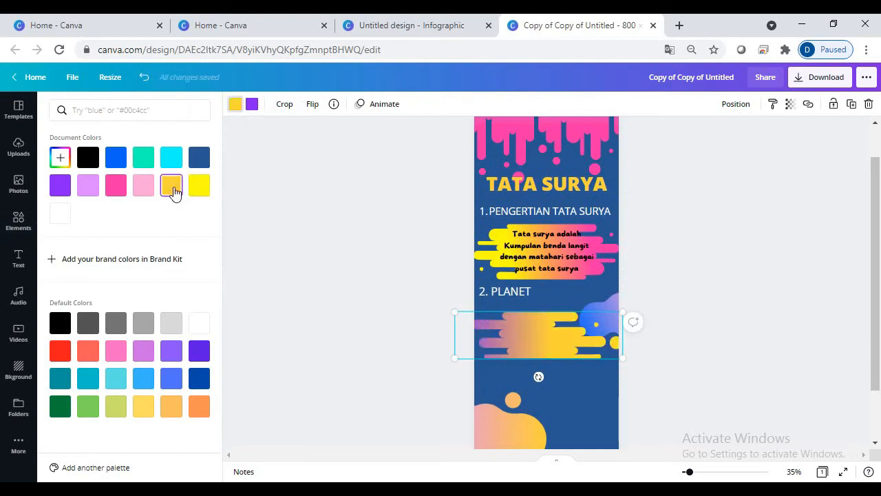
{"action": "left_click", "coordinate": [199, 378]}
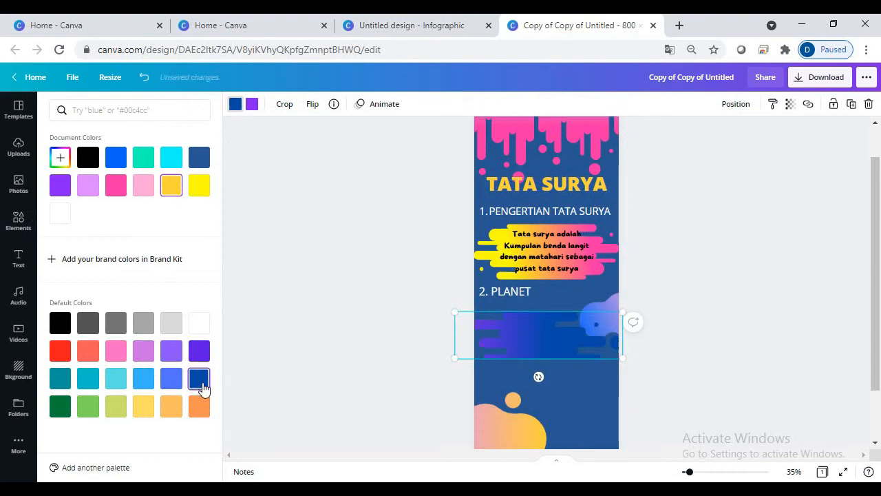
{"action": "left_click", "coordinate": [144, 409]}
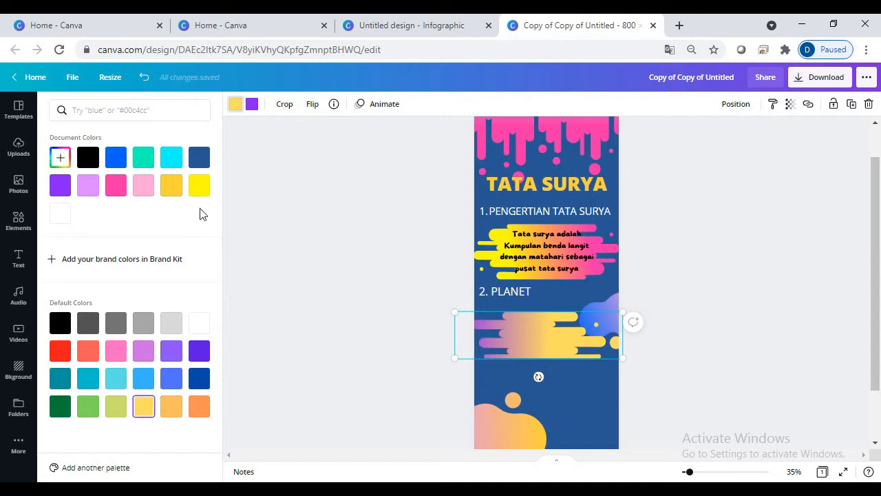
{"action": "left_click", "coordinate": [199, 186]}
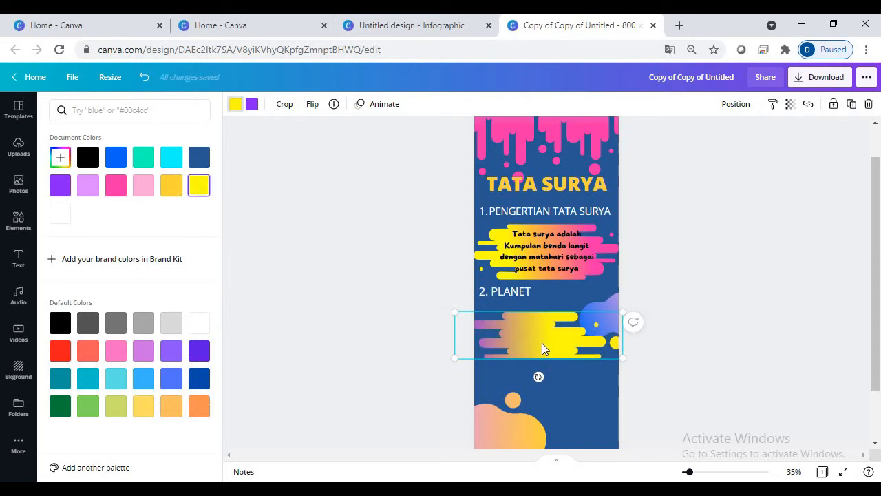
{"action": "left_click", "coordinate": [342, 291]}
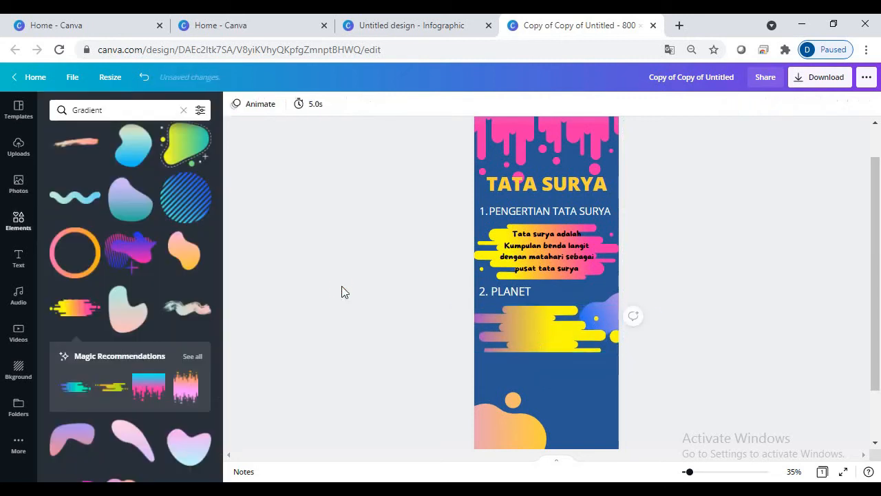
Add a body text box on the splash below "2. PLANET" and enter "Terdapat 8 Planet".
{"action": "left_click", "coordinate": [18, 258]}
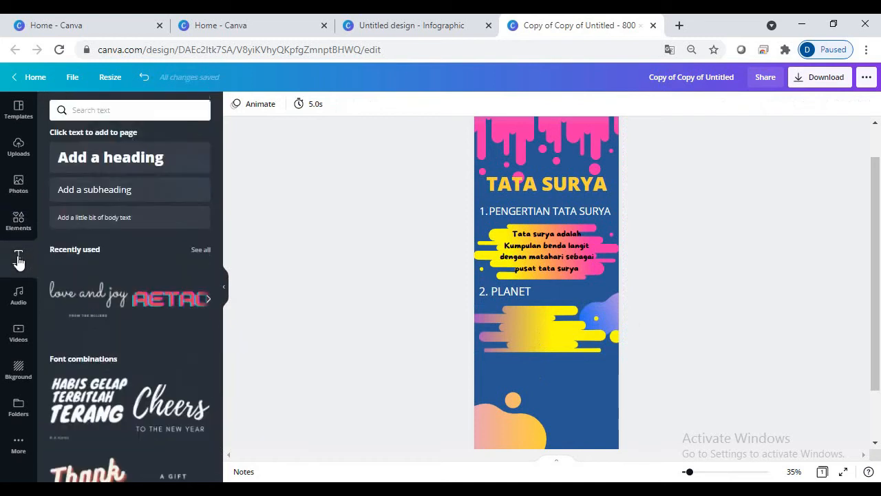
{"action": "left_click", "coordinate": [99, 217]}
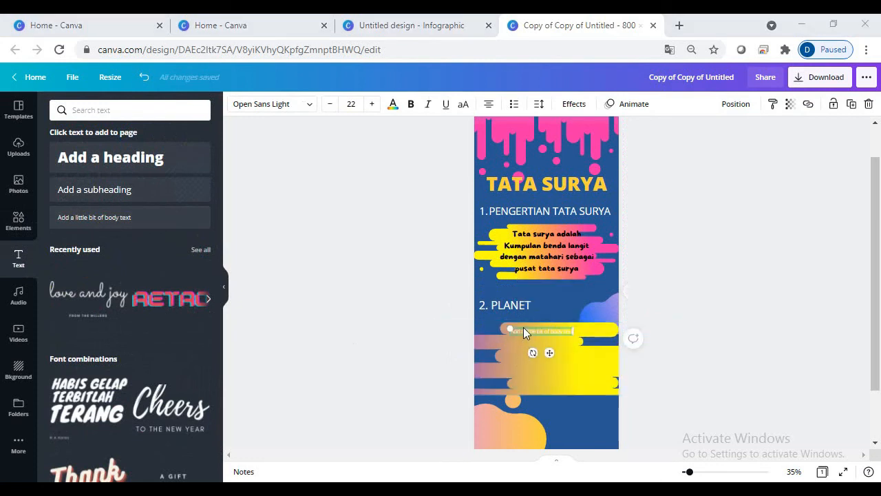
{"action": "left_click", "coordinate": [524, 330]}
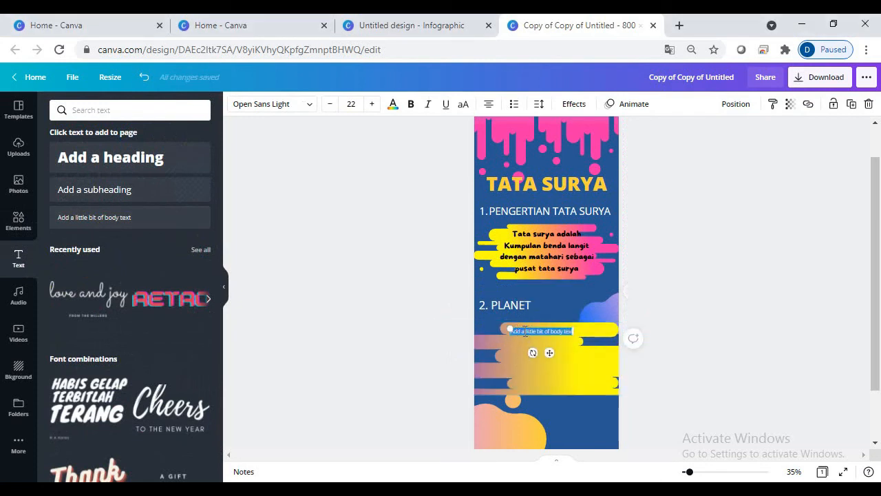
{"action": "key", "text": "BackSpace"}
{"action": "type", "text": "Pertama"}
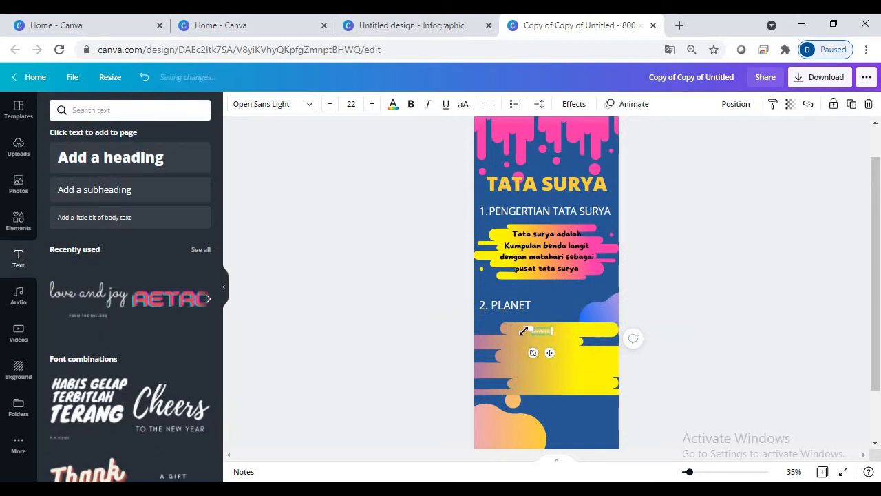
{"action": "type", "text": "t 8 Planet"}
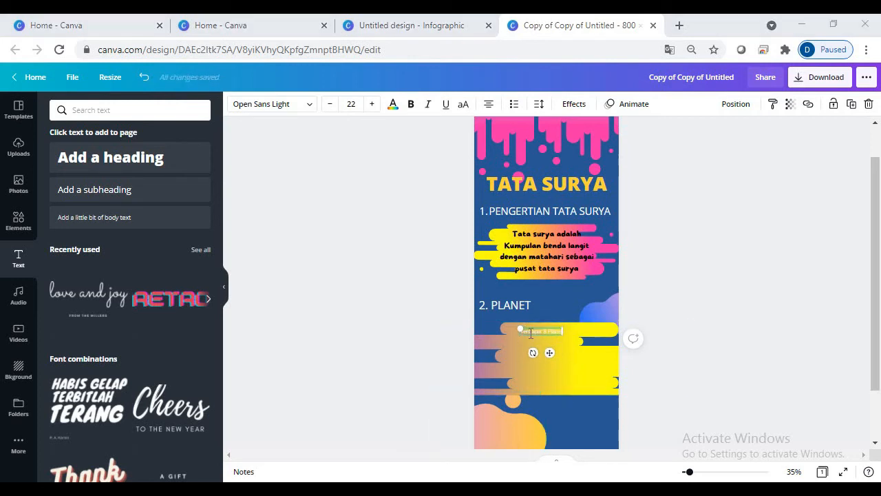
Color the "Terdapat 8 Planet" text black and set its font to More Sugar.
{"action": "left_click", "coordinate": [538, 330]}
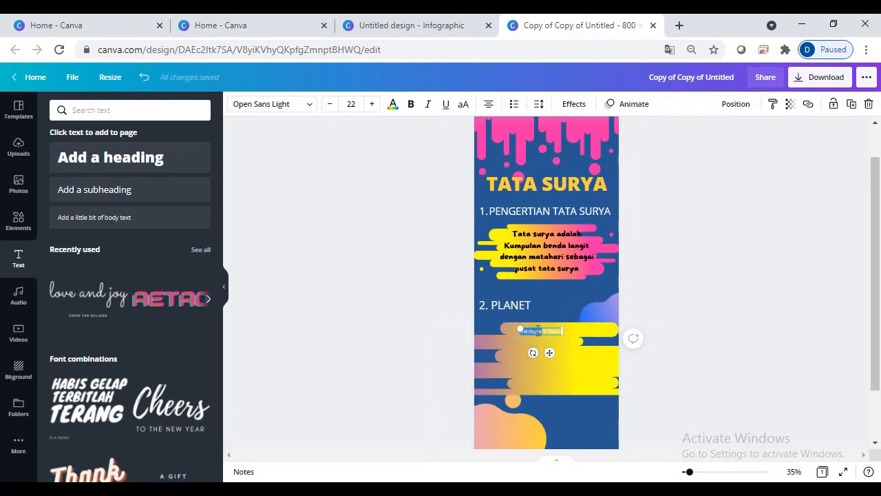
{"action": "triple_click", "coordinate": [538, 330]}
{"action": "left_click", "coordinate": [393, 105]}
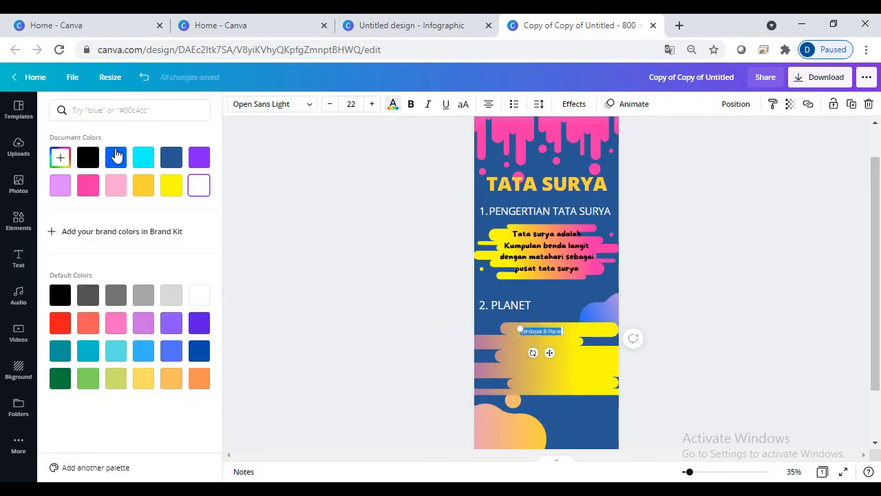
{"action": "left_click", "coordinate": [87, 159]}
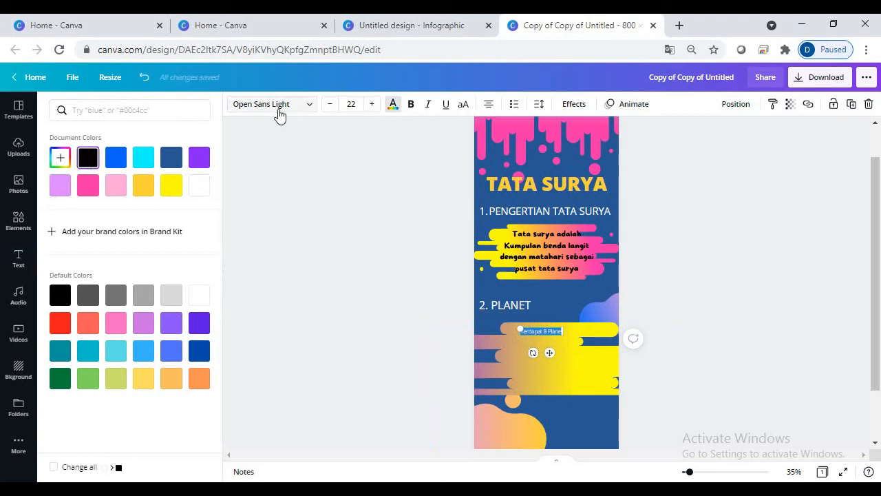
{"action": "left_click", "coordinate": [310, 105]}
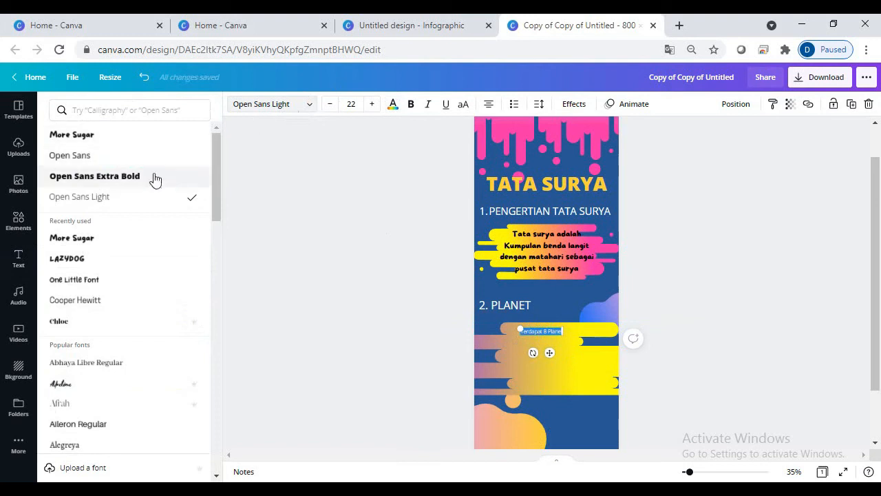
{"action": "left_click", "coordinate": [99, 136]}
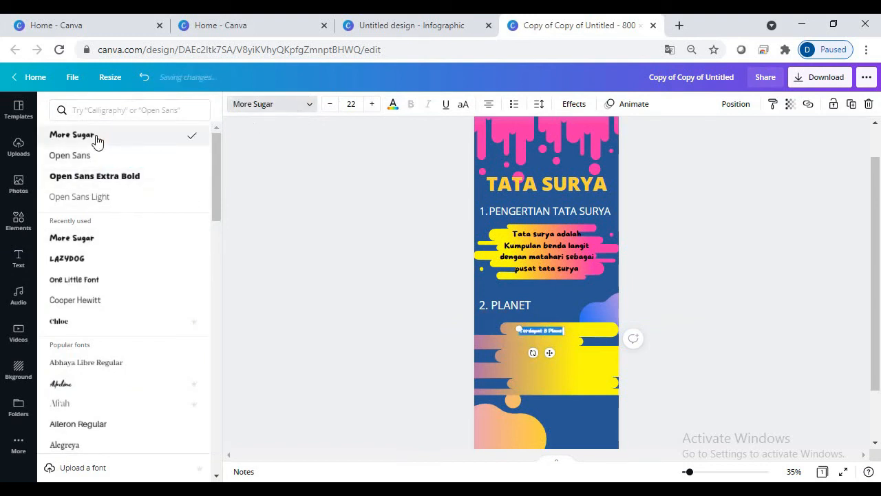
Increase the "Terdapat 8 Planet" text's font size to 27, keeping the text in its box.
{"action": "left_click", "coordinate": [371, 107]}
{"action": "left_click", "coordinate": [371, 104]}
{"action": "left_click", "coordinate": [371, 105]}
{"action": "left_click", "coordinate": [371, 105]}
{"action": "left_click", "coordinate": [371, 105]}
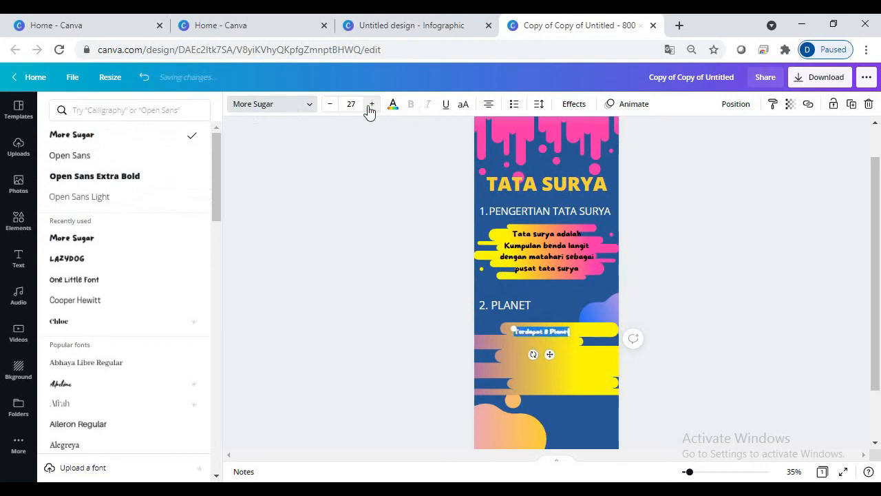
{"action": "key", "text": "BackSpace"}
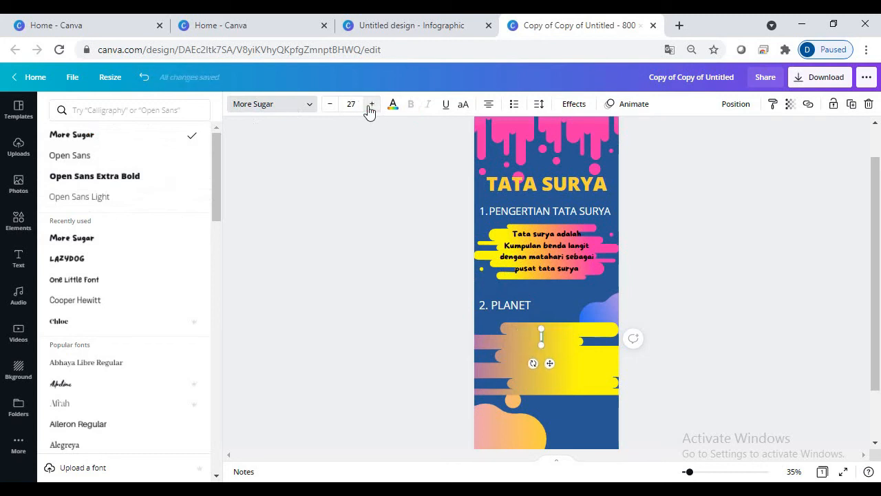
{"action": "key", "text": "ctrl+z"}
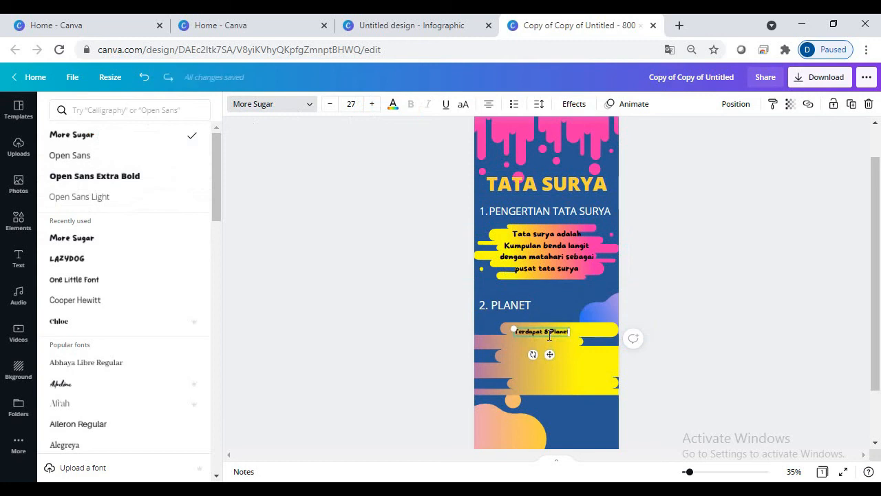
Widen the "Terdapat 8 Planet" text box across the splash and left-align its text.
{"action": "left_click_drag", "start_coordinate": [568, 331], "coordinate": [588, 332]}
{"action": "left_click", "coordinate": [489, 103]}
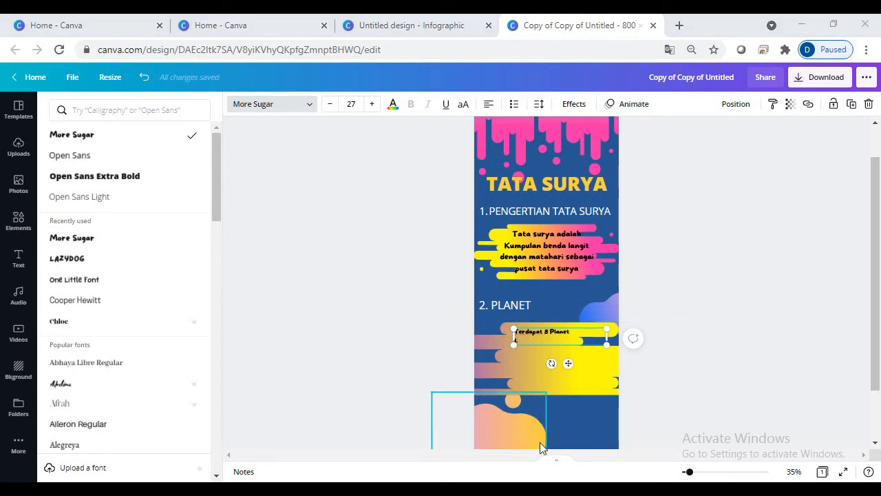
{"action": "mouse_move", "coordinate": [875, 256]}
{"action": "left_mouse_down"}
{"action": "mouse_move", "coordinate": [876, 227]}
{"action": "mouse_move", "coordinate": [874, 253]}
{"action": "left_mouse_up"}
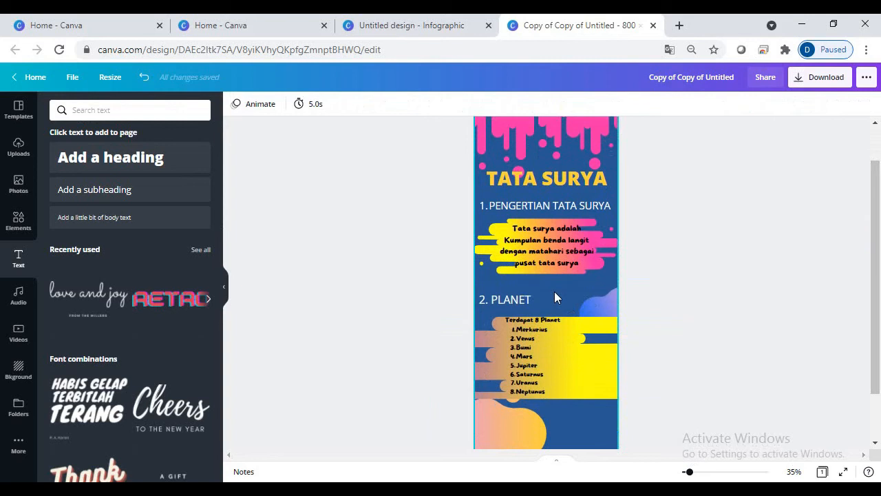
Rename the design as "materi tata surya".
{"action": "mouse_move", "coordinate": [875, 199]}
{"action": "left_mouse_down"}
{"action": "mouse_move", "coordinate": [875, 161]}
{"action": "mouse_move", "coordinate": [874, 229]}
{"action": "mouse_move", "coordinate": [875, 186]}
{"action": "left_mouse_up"}
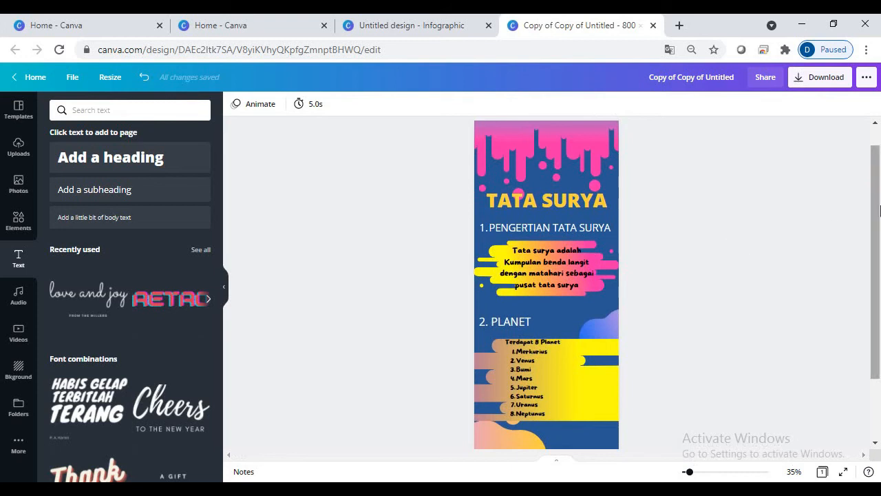
{"action": "mouse_move", "coordinate": [875, 218]}
{"action": "left_mouse_down"}
{"action": "mouse_move", "coordinate": [871, 240]}
{"action": "mouse_move", "coordinate": [872, 195]}
{"action": "left_mouse_up"}
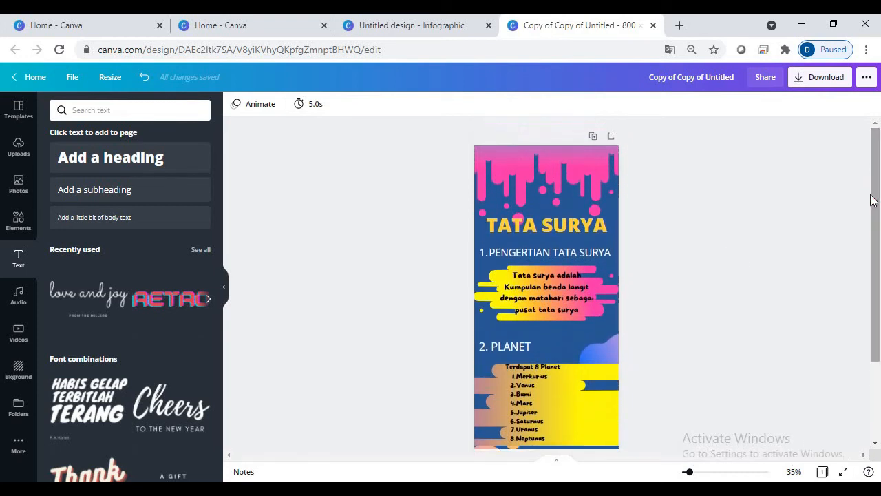
{"action": "left_click", "coordinate": [736, 78]}
{"action": "key", "text": "BackSpace"}
{"action": "key", "text": "BackSpace"}
{"action": "key", "text": "BackSpace"}
{"action": "key", "text": "BackSpace"}
{"action": "key", "text": "BackSpace"}
{"action": "key", "text": "BackSpace"}
{"action": "key", "text": "BackSpace"}
{"action": "key", "text": "BackSpace"}
{"action": "key", "text": "BackSpace"}
{"action": "key", "text": "BackSpace"}
{"action": "key", "text": "BackSpace"}
{"action": "key", "text": "BackSpace"}
{"action": "key", "text": "BackSpace"}
{"action": "key", "text": "BackSpace"}
{"action": "key", "text": "BackSpace"}
{"action": "key", "text": "BackSpace"}
{"action": "key", "text": "BackSpace"}
{"action": "key", "text": "BackSpace"}
{"action": "key", "text": "BackSpace"}
{"action": "key", "text": "BackSpace"}
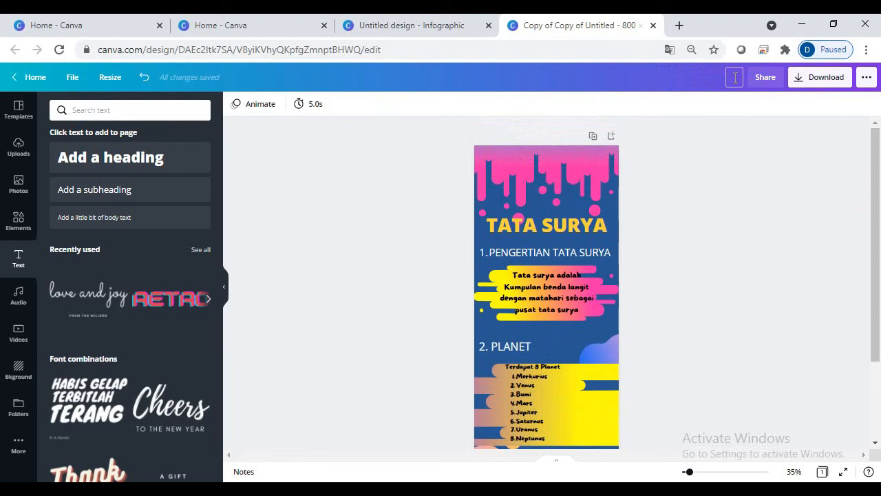
{"action": "type", "text": "materi tata surya"}
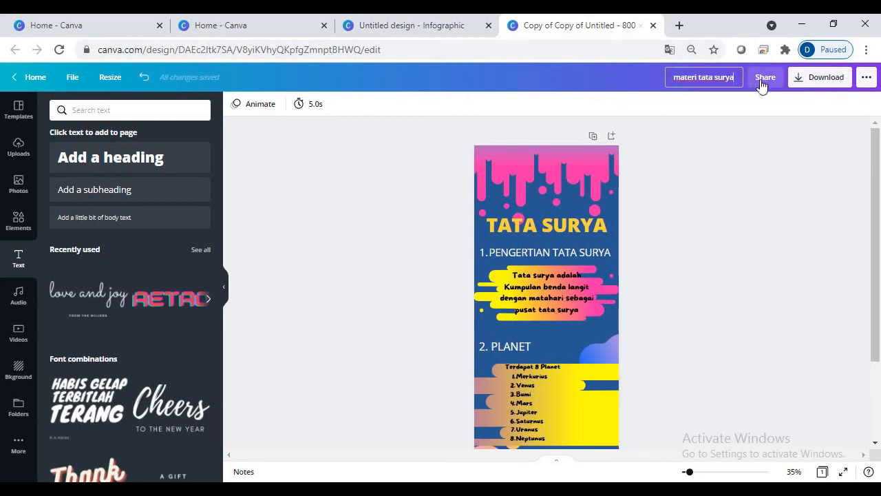
Set the design's share link to view access and copy the link.
{"action": "left_click", "coordinate": [763, 82]}
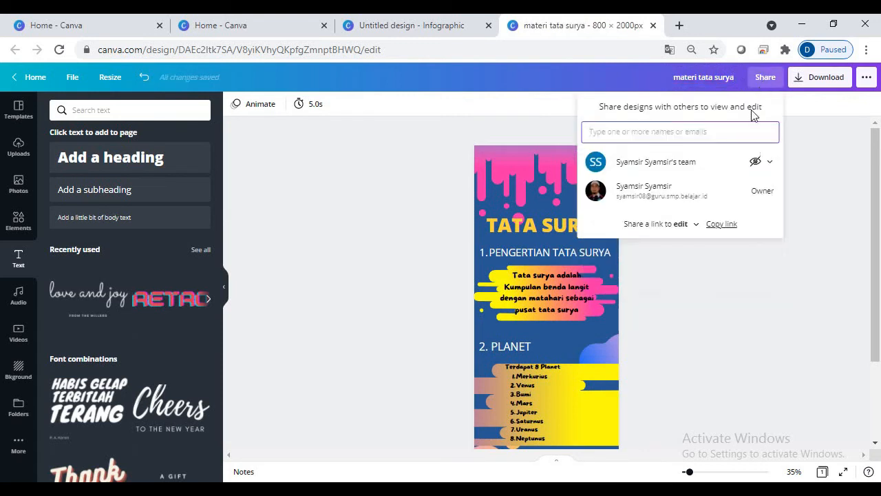
{"action": "left_click", "coordinate": [696, 226]}
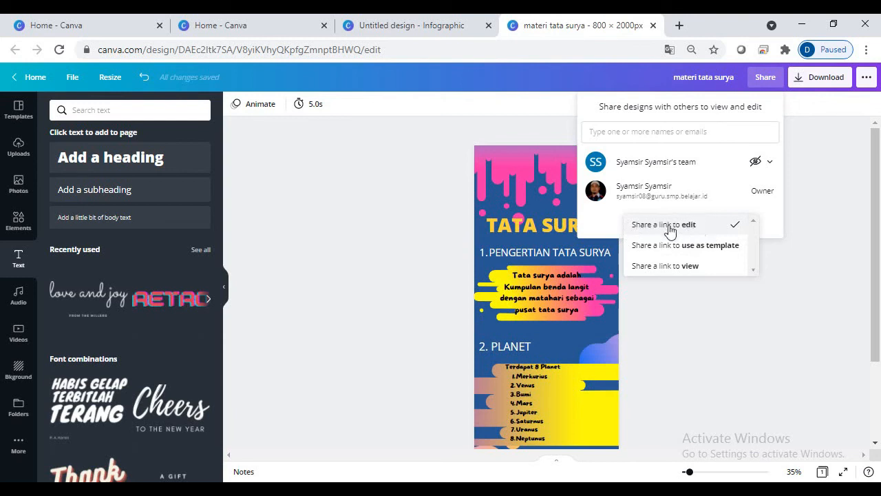
{"action": "left_click", "coordinate": [699, 267]}
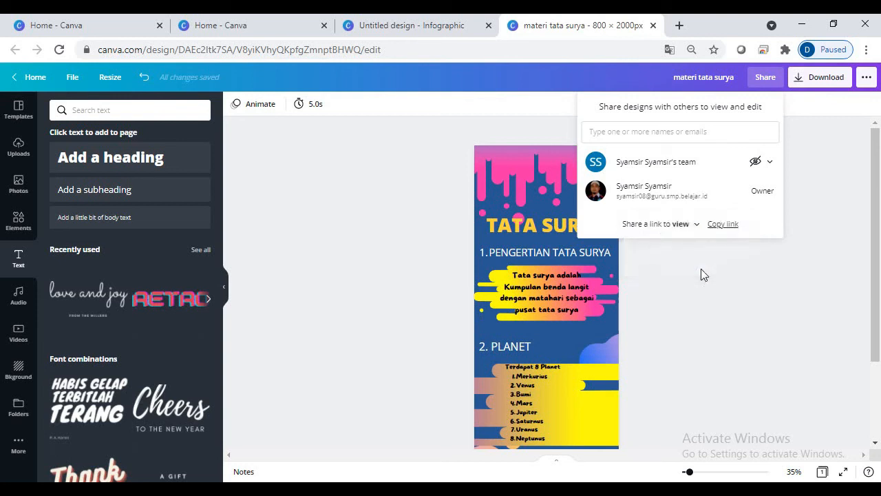
{"action": "left_click", "coordinate": [724, 225]}
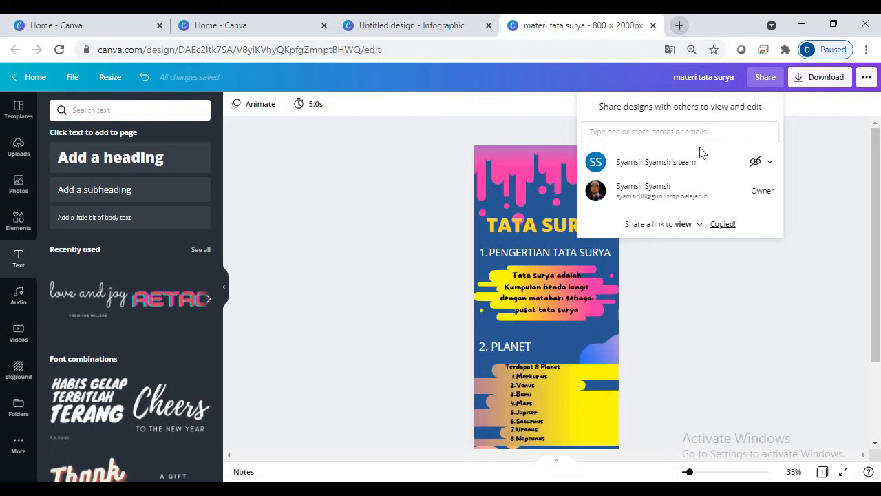
{"action": "left_click", "coordinate": [706, 262]}
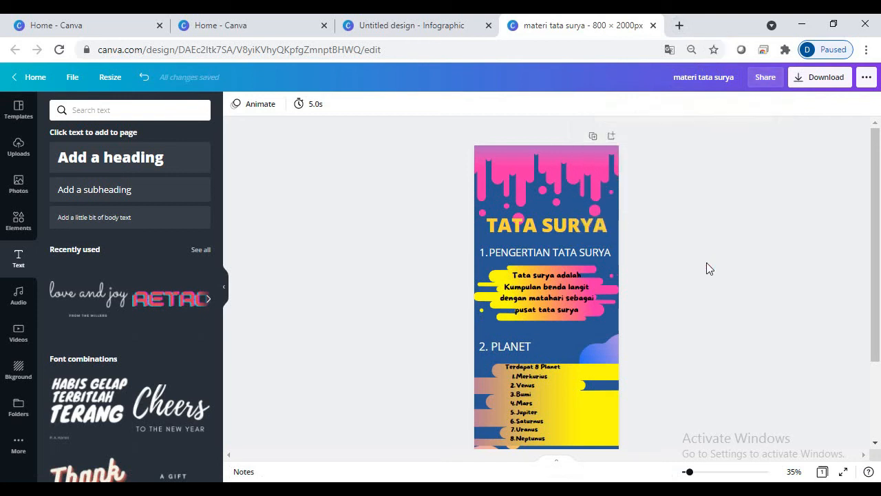
Download the infographic as a JPG at size 1 and dismiss the saved-design dialog.
{"action": "left_click", "coordinate": [819, 79]}
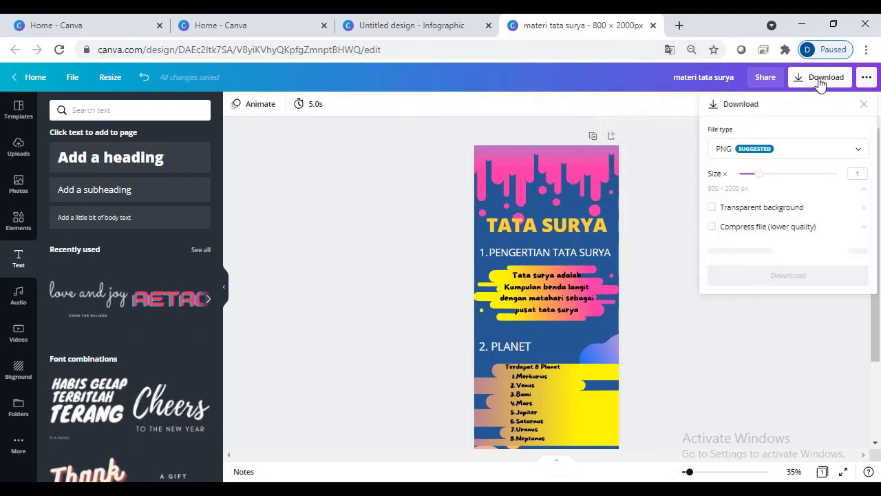
{"action": "left_click", "coordinate": [858, 152]}
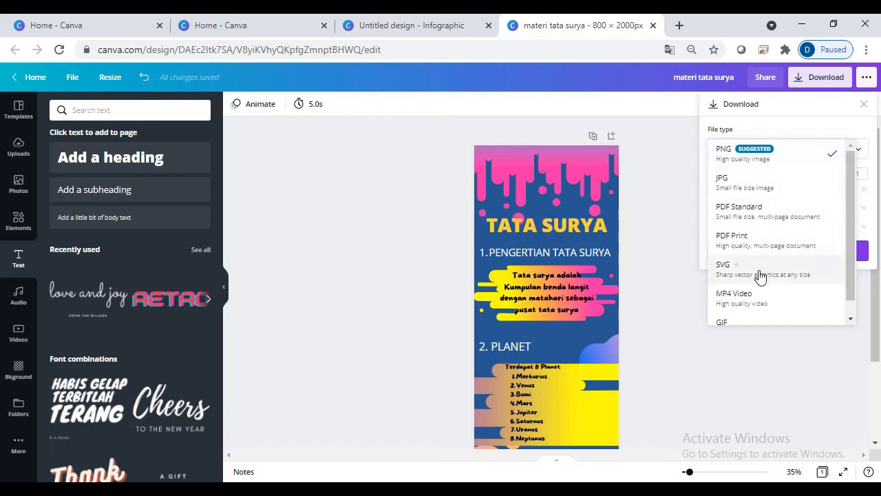
{"action": "scroll", "coordinate": [760, 306], "scroll_direction": "down", "scroll_amount": 1}
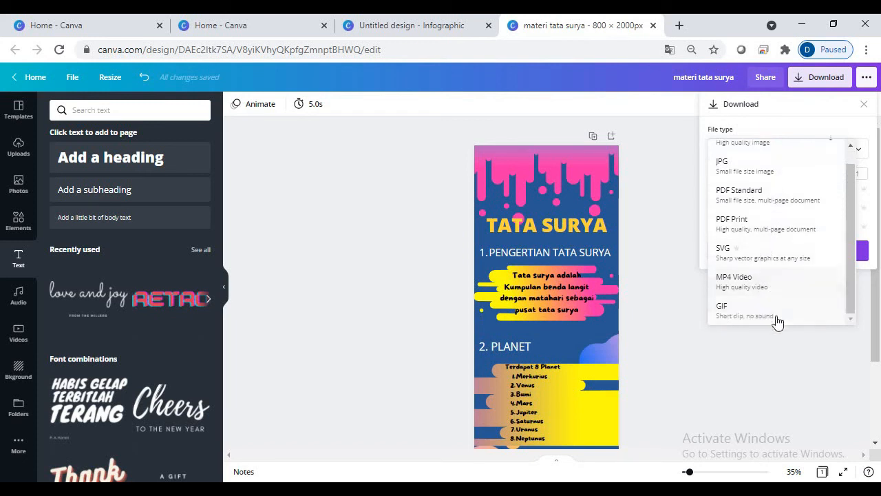
{"action": "scroll", "coordinate": [846, 252], "scroll_direction": "up", "scroll_amount": 1}
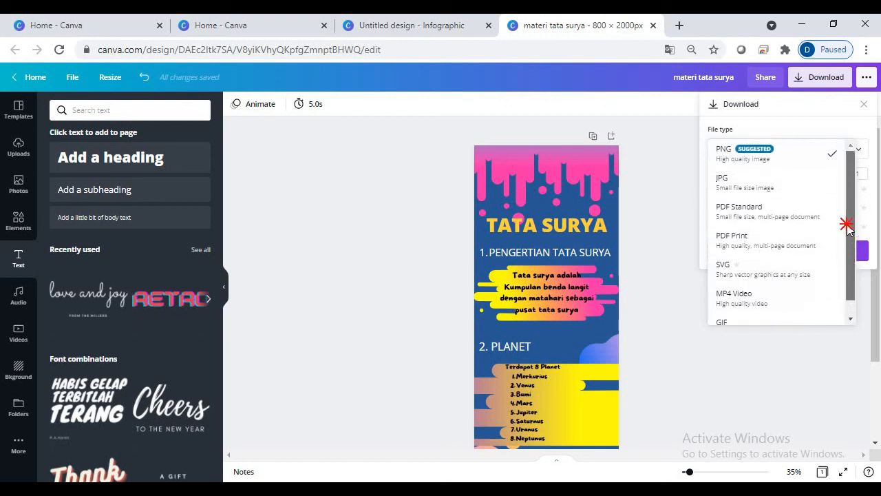
{"action": "left_click", "coordinate": [784, 183]}
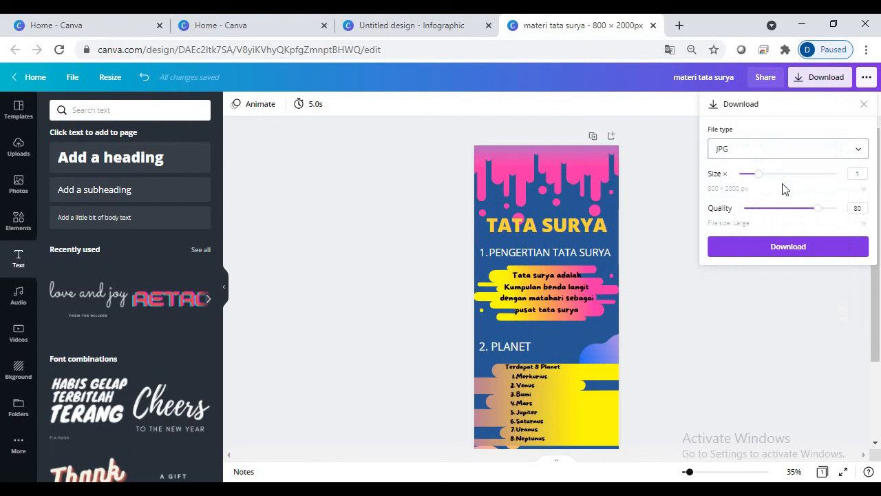
{"action": "left_click", "coordinate": [760, 174]}
{"action": "left_click_drag", "start_coordinate": [763, 178], "coordinate": [772, 181]}
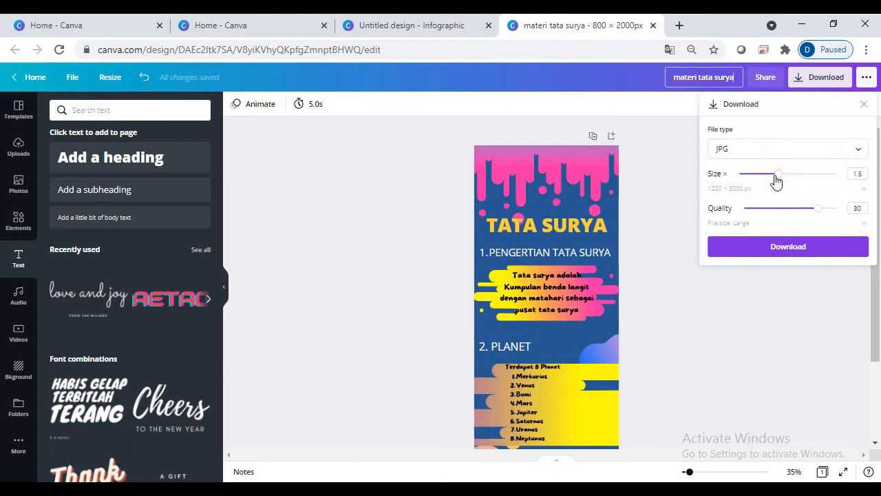
{"action": "left_click_drag", "start_coordinate": [776, 180], "coordinate": [769, 178]}
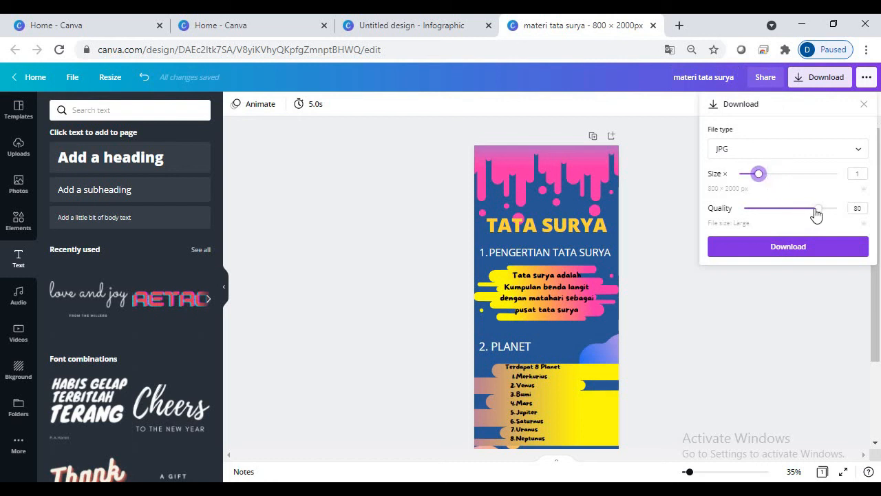
{"action": "left_click", "coordinate": [788, 253]}
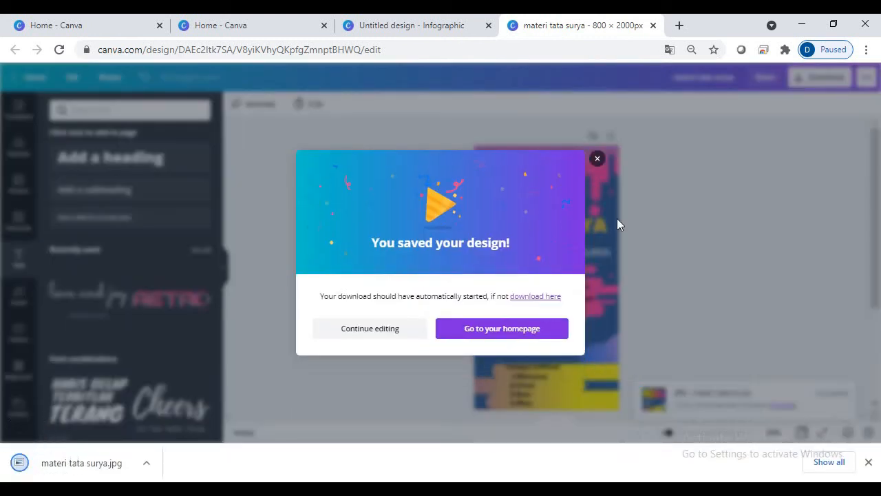
{"action": "left_click", "coordinate": [598, 159]}
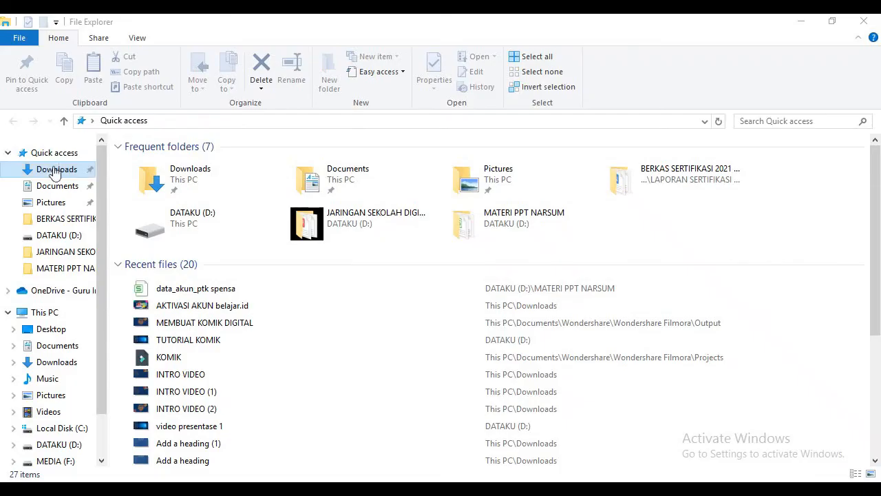
In File Explorer, search the Downloads folder for "jpeg tata".
{"action": "left_click", "coordinate": [59, 171]}
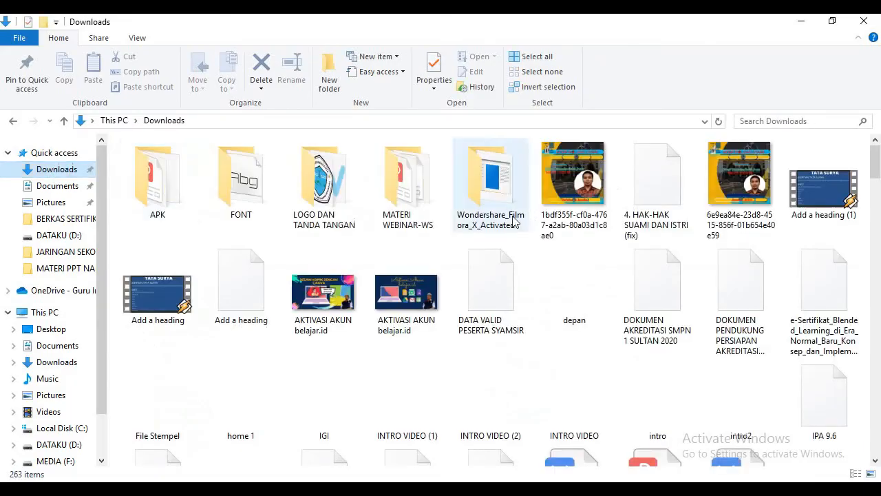
{"action": "left_click", "coordinate": [785, 119]}
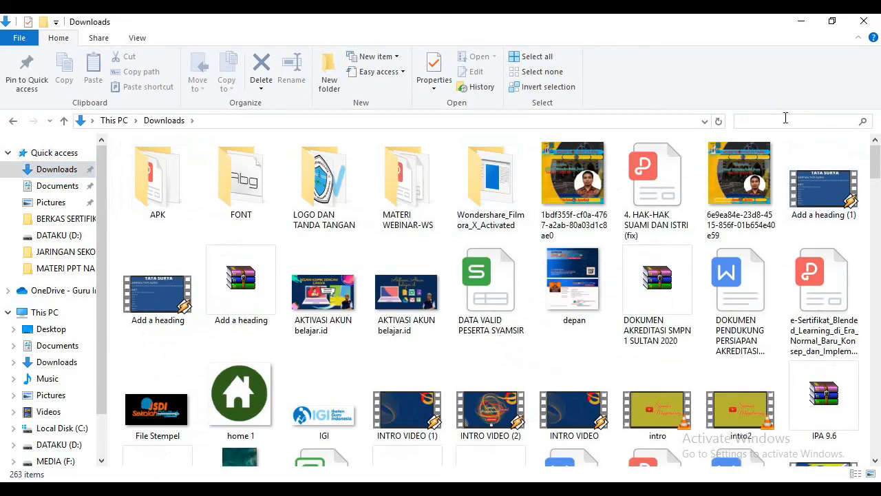
{"action": "type", "text": "jpeg tata"}
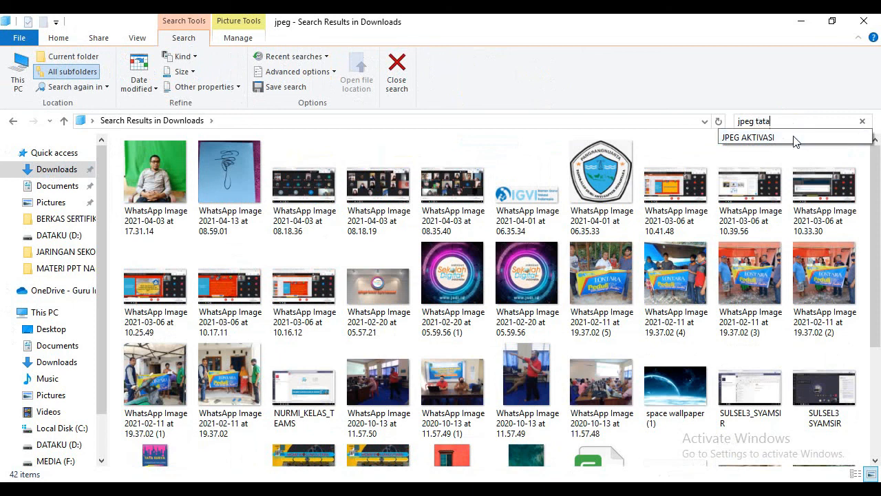
{"action": "key", "text": "Return"}
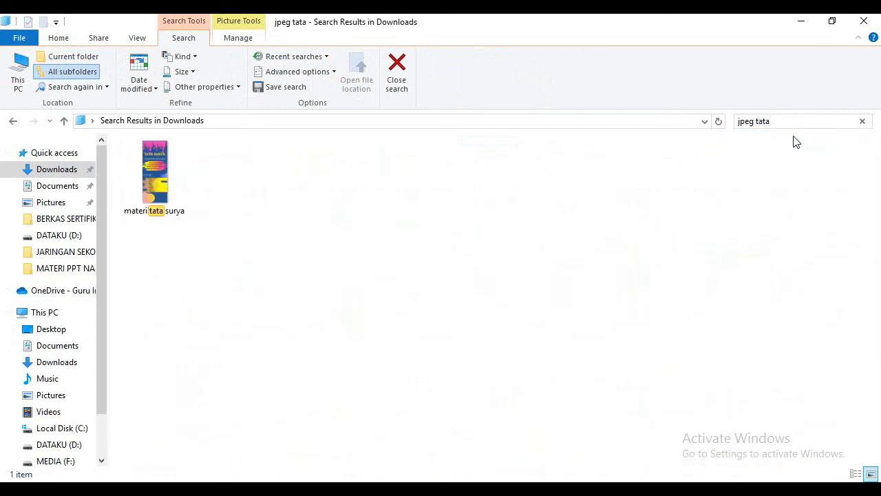
View the downloaded "materi tata surya" image in Picasa Photo Viewer, close it, and return to the design in Canva.
{"action": "left_click", "coordinate": [155, 175]}
{"action": "double_click", "coordinate": [155, 176]}
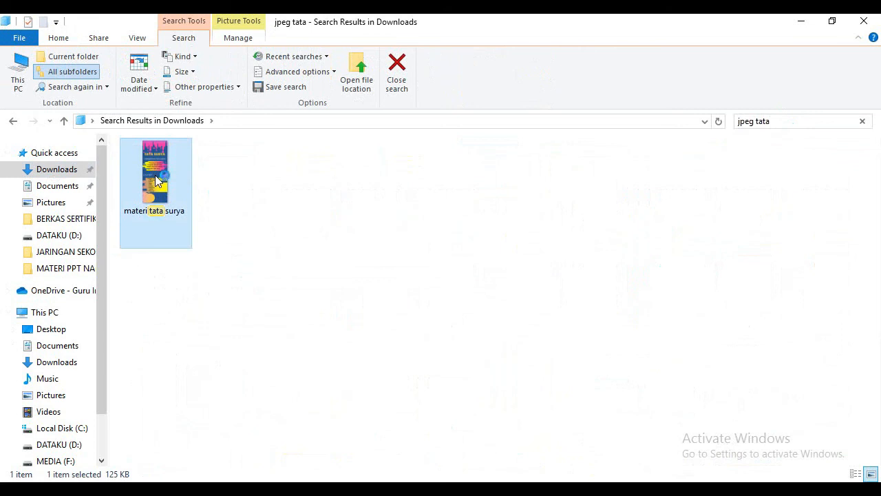
{"action": "right_click", "coordinate": [155, 175]}
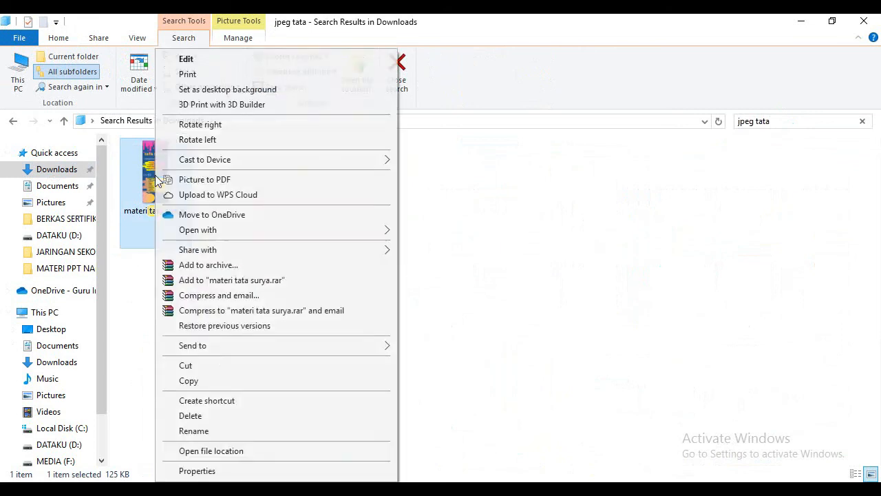
{"action": "mouse_move", "coordinate": [352, 229]}
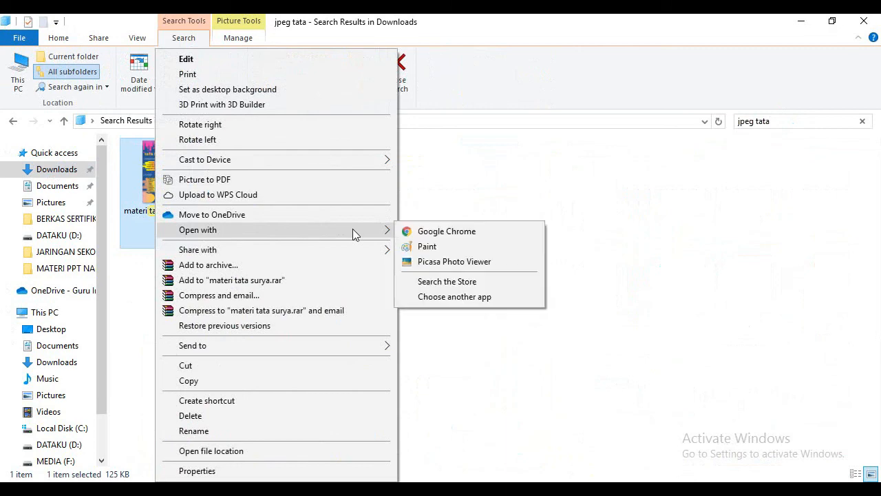
{"action": "left_click", "coordinate": [435, 259]}
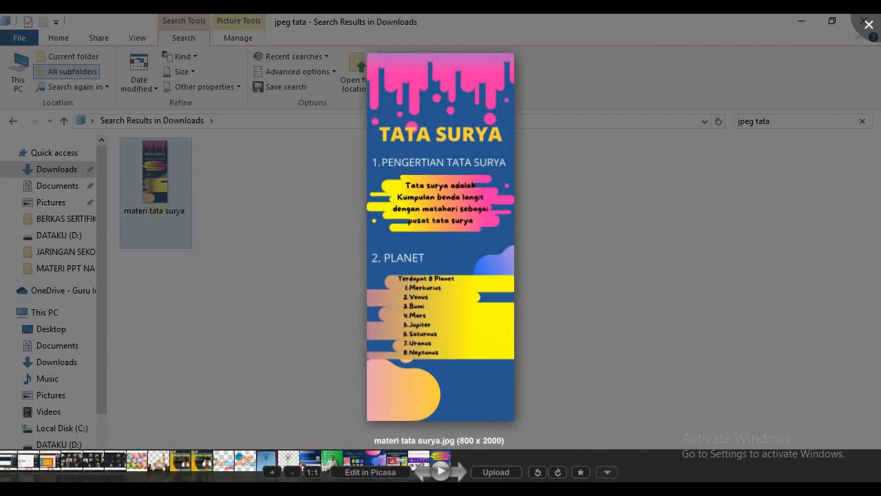
{"action": "left_click", "coordinate": [149, 431]}
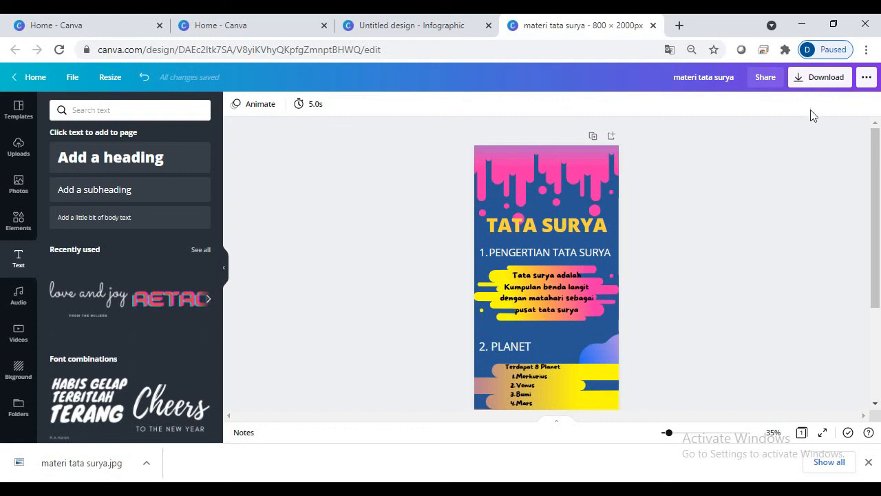
Expand the complete set of publishing and sharing options for the design, look through them, and close it.
{"action": "left_click", "coordinate": [865, 79]}
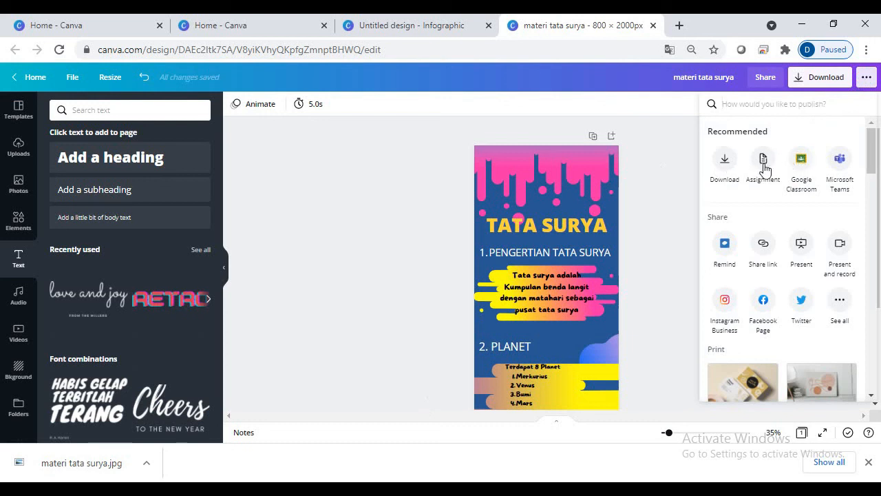
{"action": "mouse_move", "coordinate": [872, 157]}
{"action": "left_mouse_down"}
{"action": "mouse_move", "coordinate": [860, 255]}
{"action": "mouse_move", "coordinate": [857, 156]}
{"action": "left_mouse_up"}
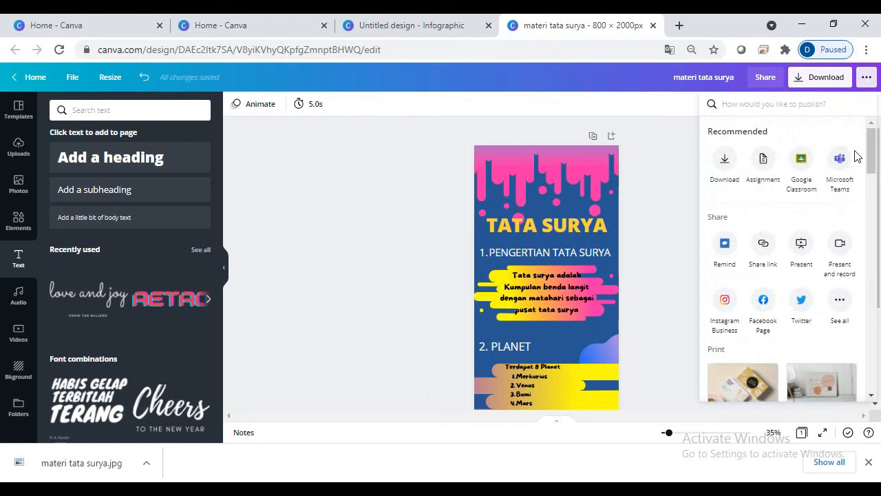
{"action": "left_click", "coordinate": [840, 303]}
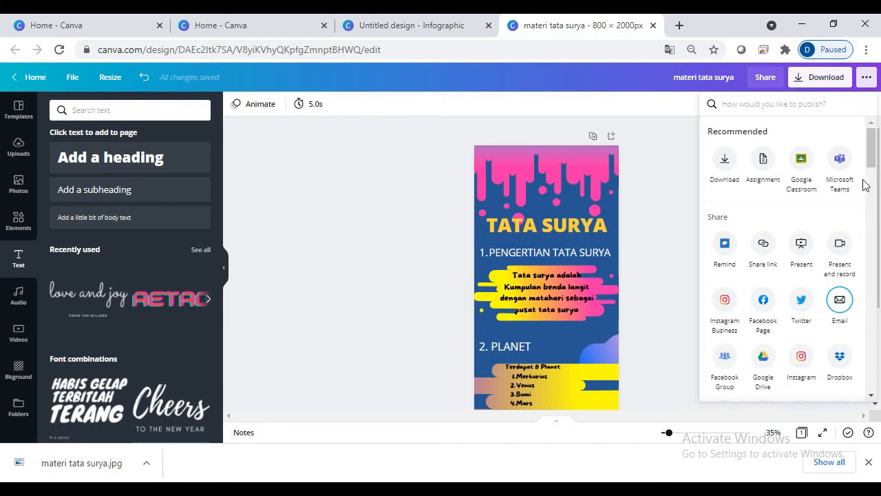
{"action": "left_click_drag", "start_coordinate": [872, 158], "coordinate": [869, 185]}
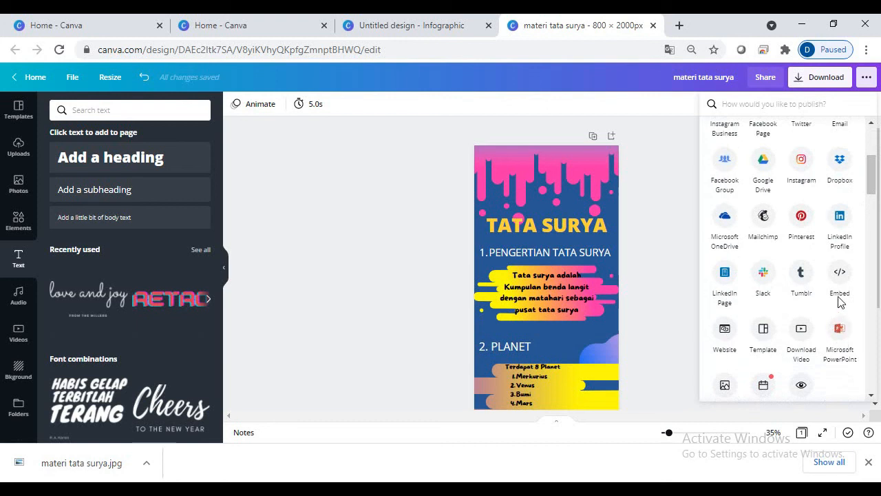
{"action": "left_click", "coordinate": [683, 301]}
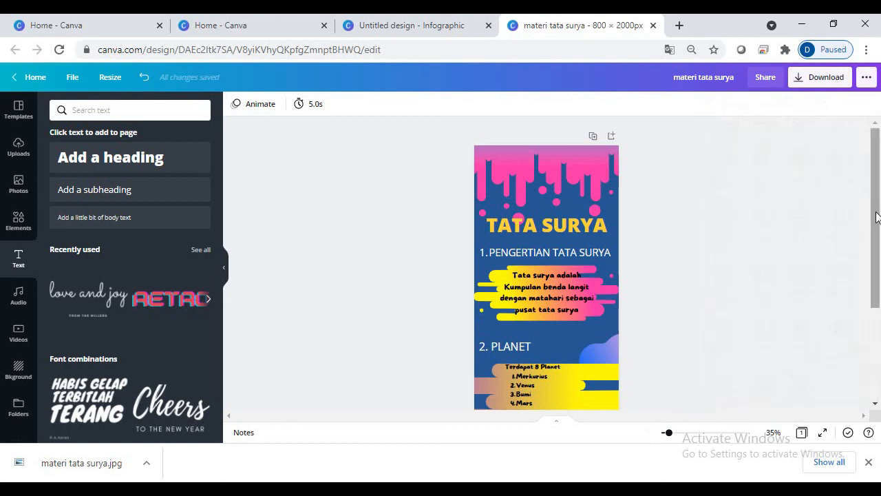